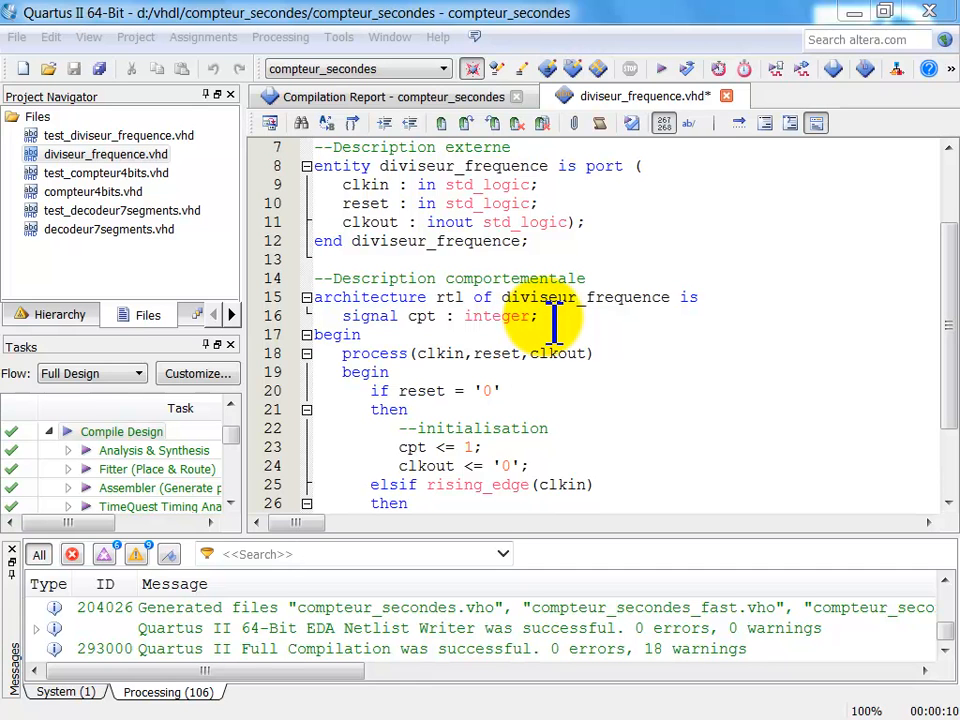
- Rerun the full design compilation, saving the changes to diviseur_frequence.vhd, and bring that source file back up
left_click(553, 318)
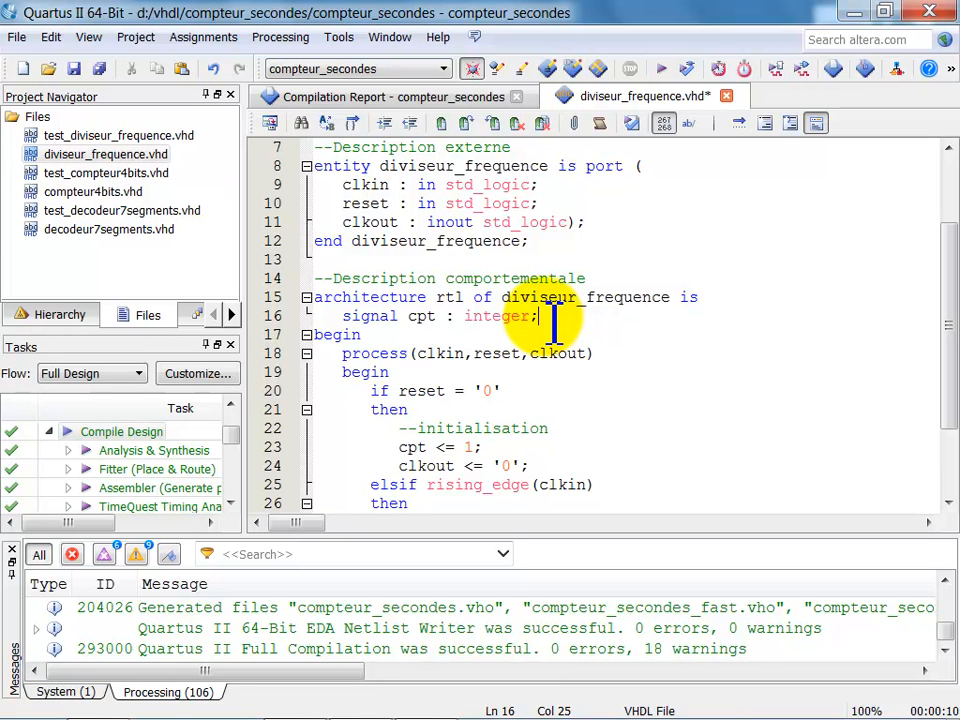
double_click(118, 438)
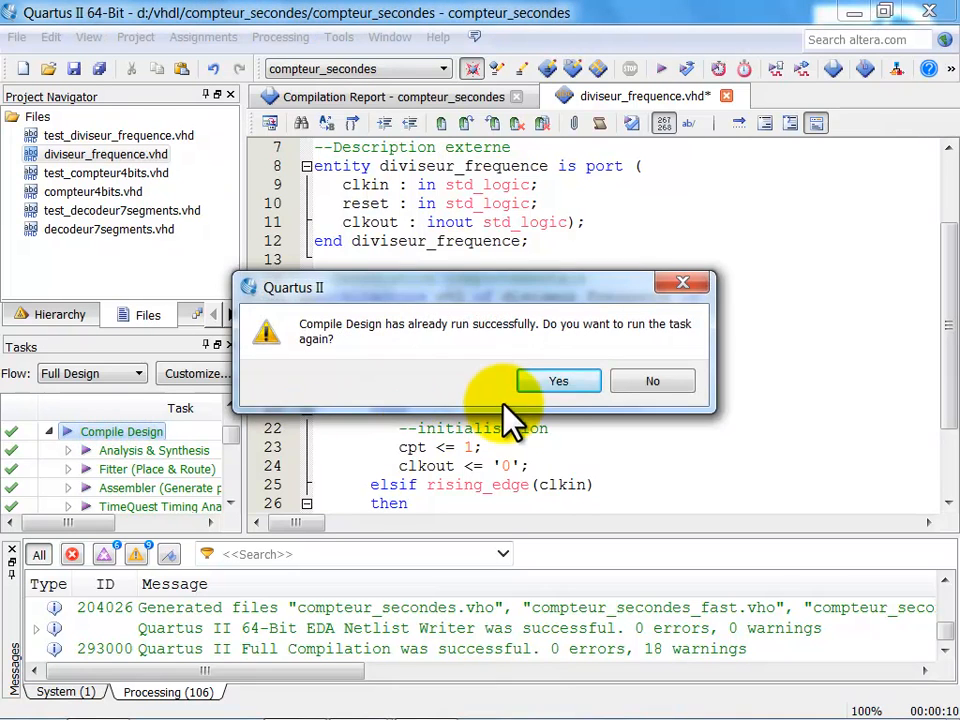
left_click(551, 380)
left_click(455, 378)
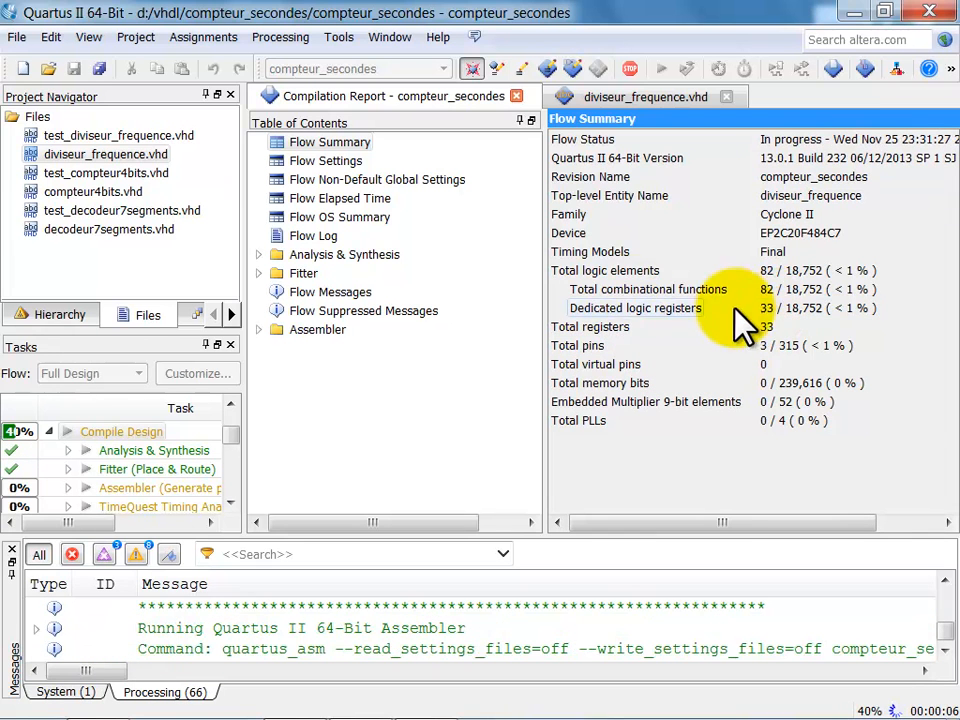
double_click(78, 158)
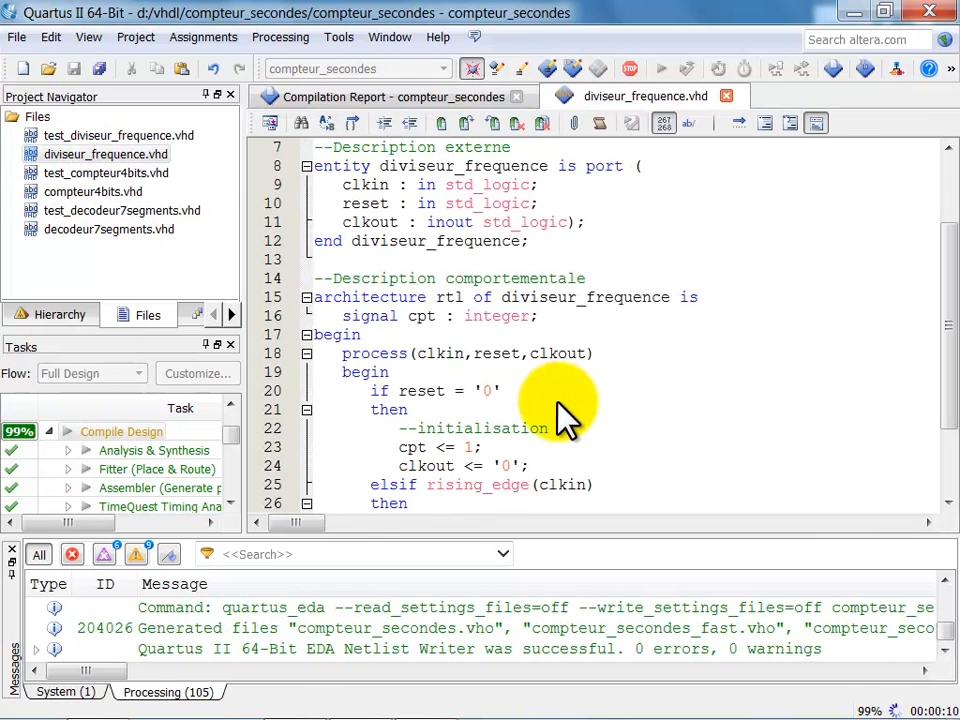
left_click(603, 384)
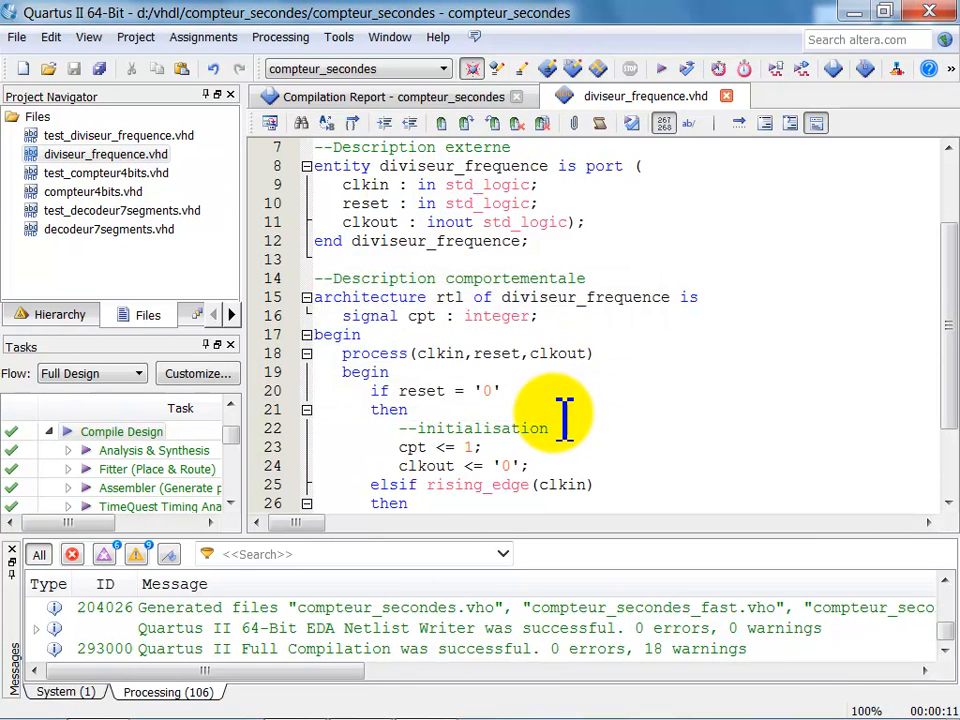
- Limit the cpt signal declaration in diviseur_frequence.vhd to "integer range 0 to 25000000"
scroll(565, 420, "down", 2)
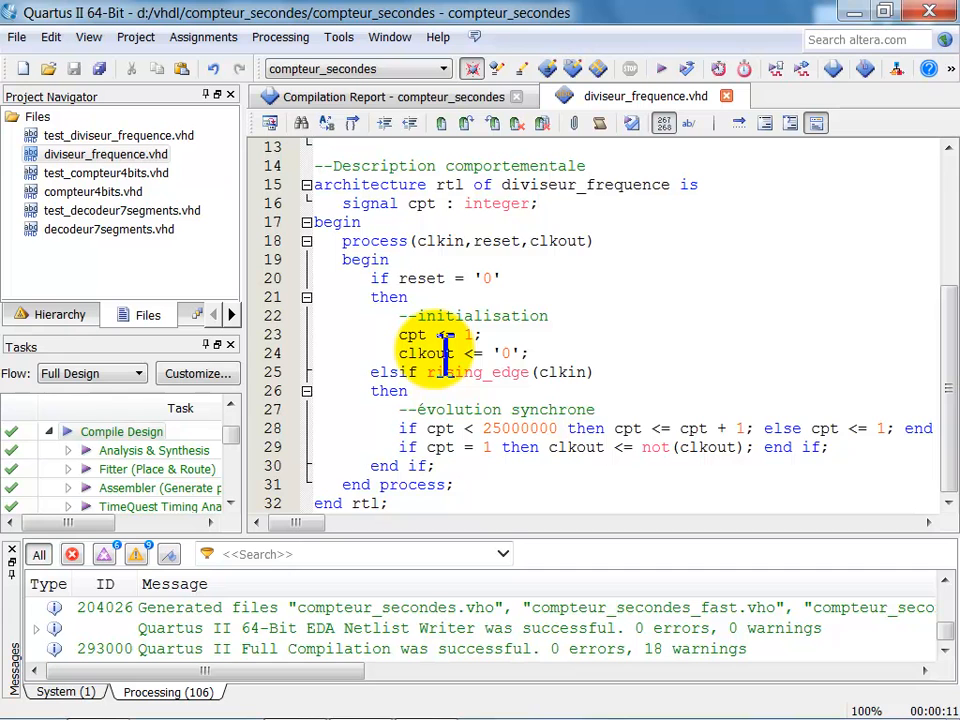
left_click(531, 204)
type("r")
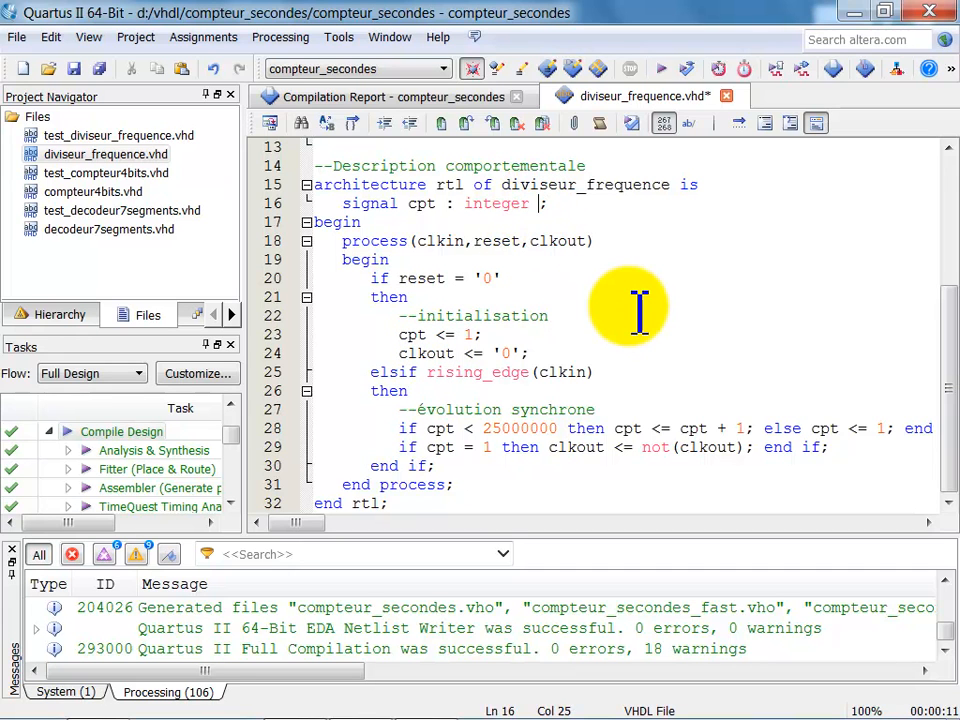
type("ange 0 to 25")
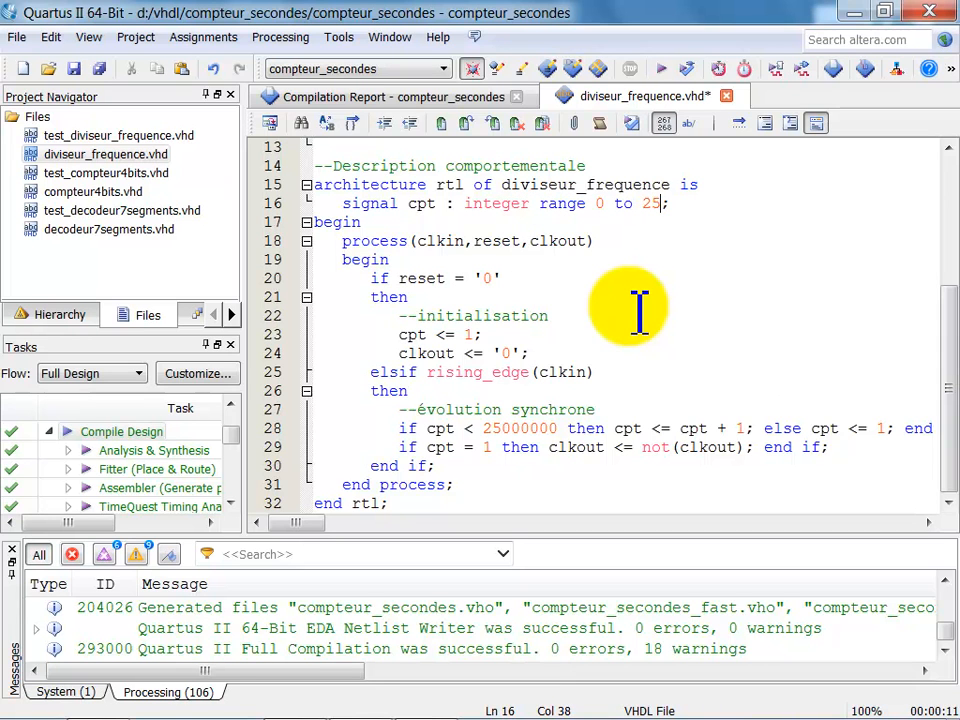
type("000000")
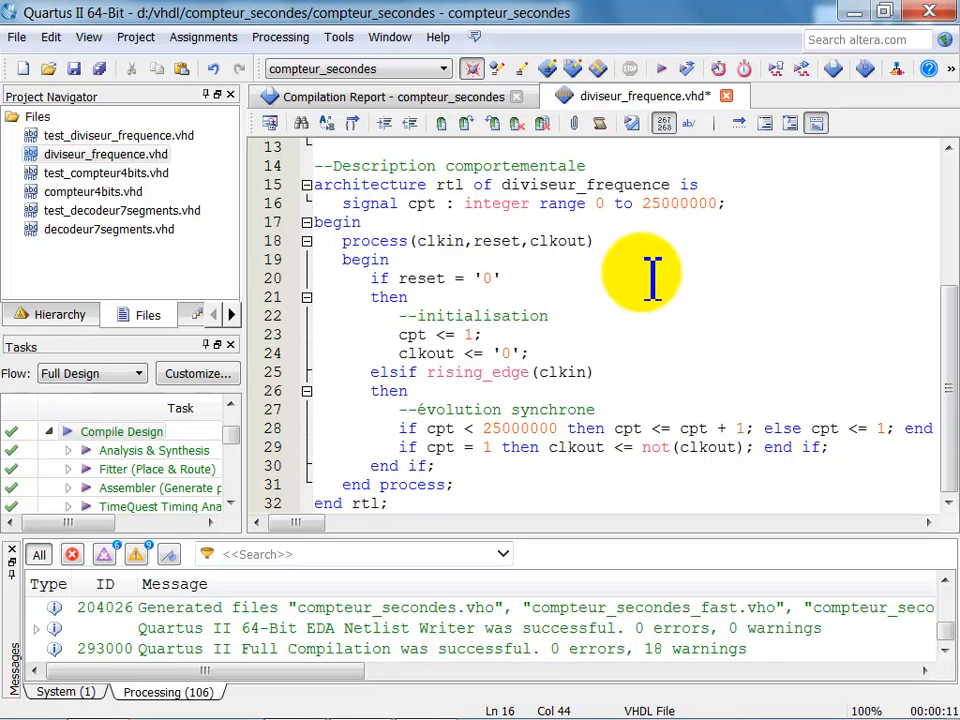
left_click(680, 203)
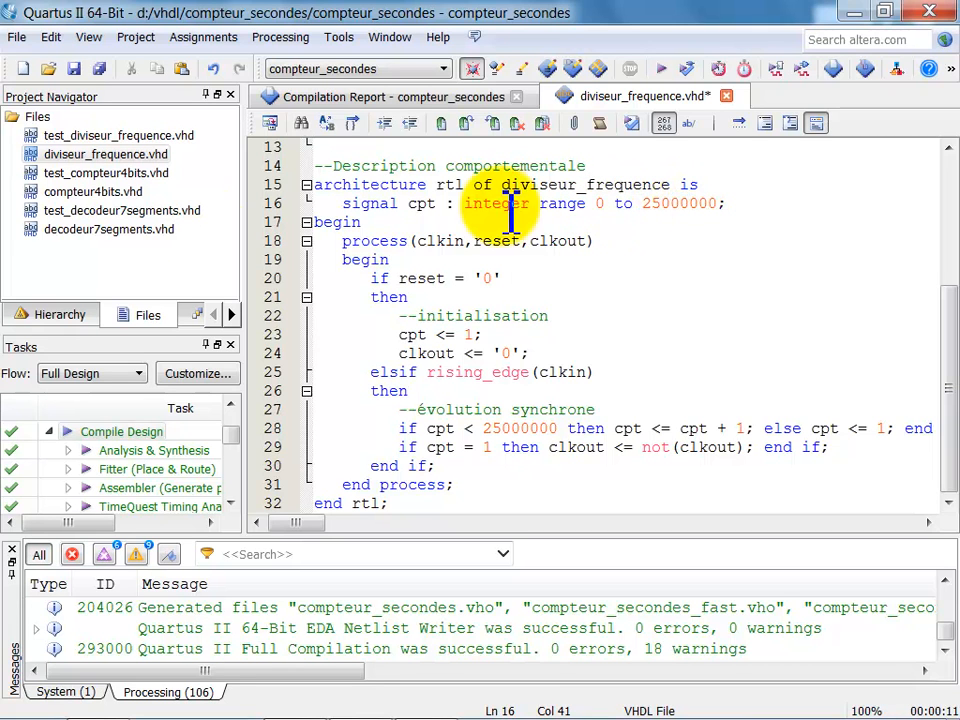
- Recompile the full design with the range-limited cpt signal, saving the modified source file
double_click(108, 433)
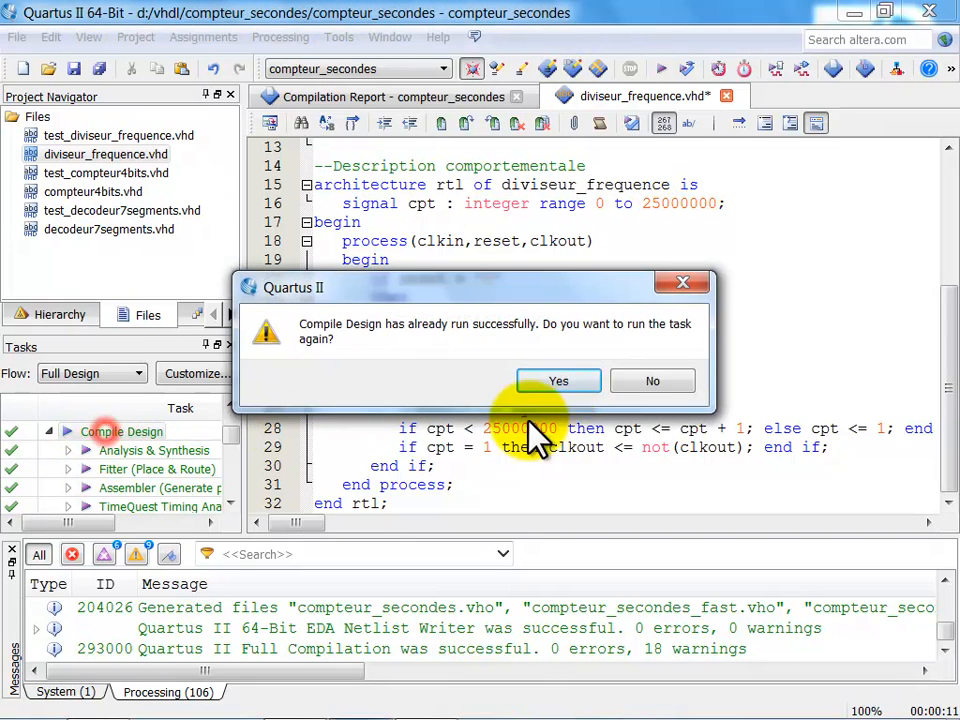
left_click(553, 381)
left_click(491, 382)
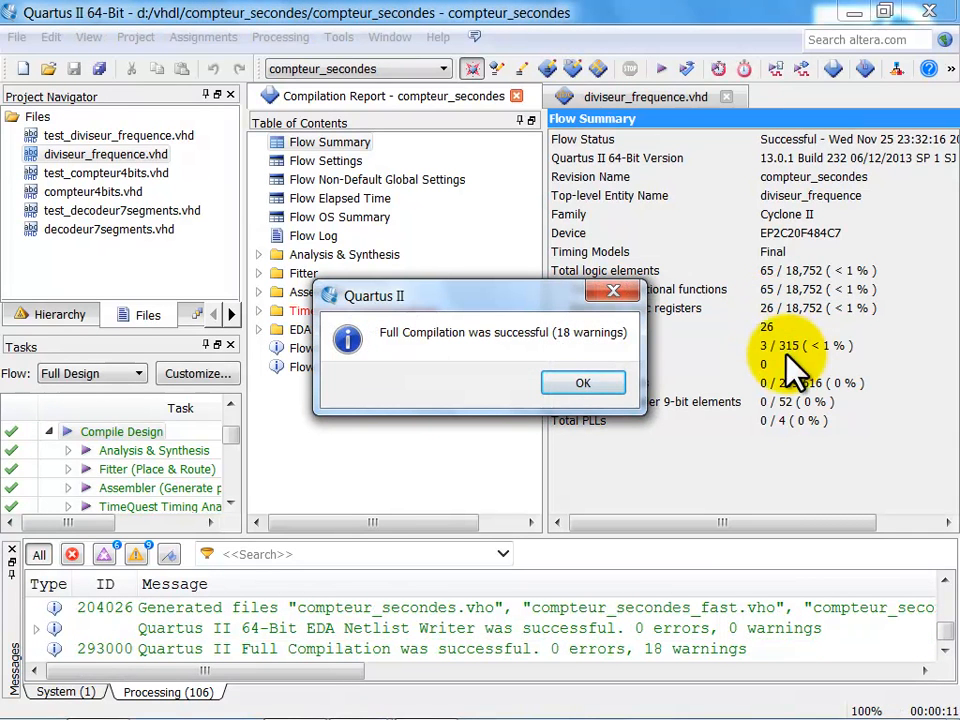
left_click(600, 384)
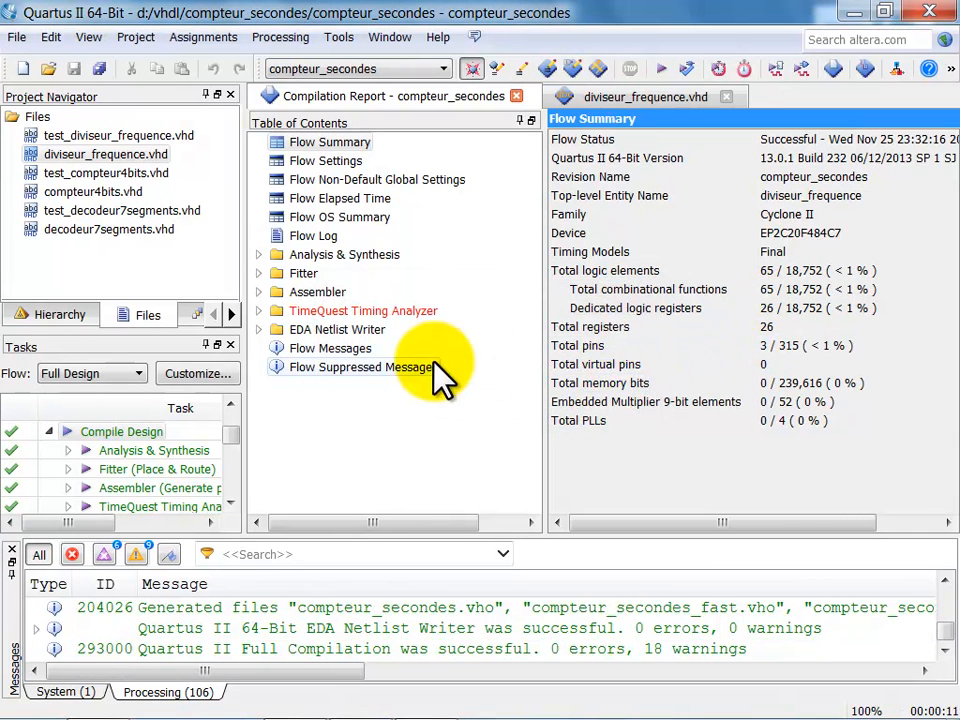
- Add the comment "-- 2^N >= 25000000 => N >= ln(25000000)/ln(2)=24,57" below the cpt declaration and check the register usage in the compilation report
double_click(110, 158)
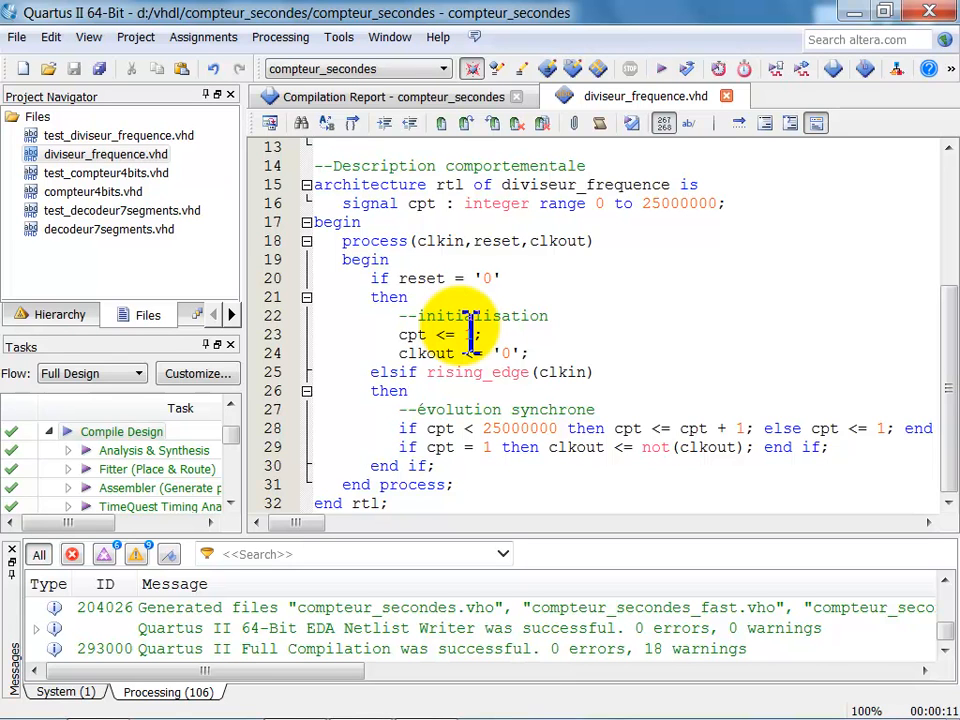
key("Right")
key("Right")
key("Right")
key("Right")
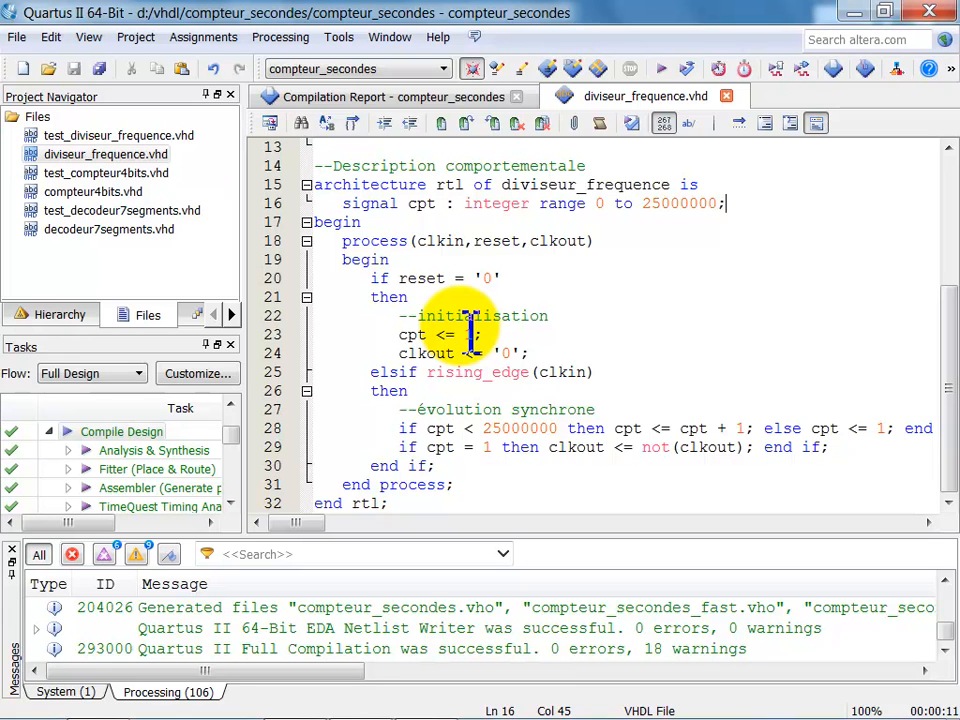
key("Return")
type("--")
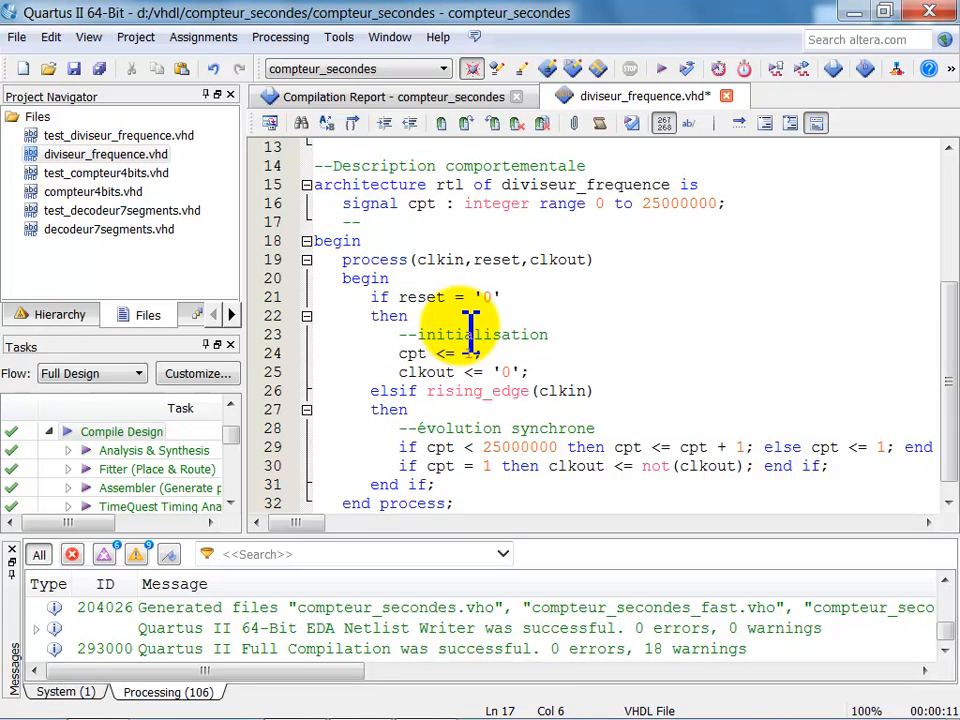
type(" 2^N >= 25000000 =>")
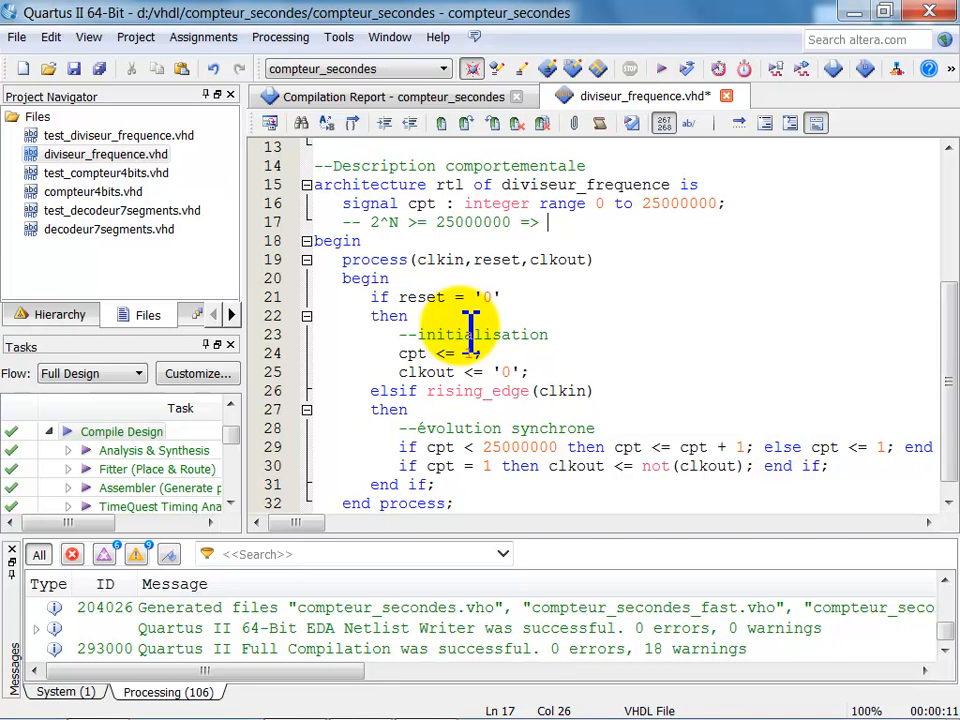
type("N >= ln(25000000")
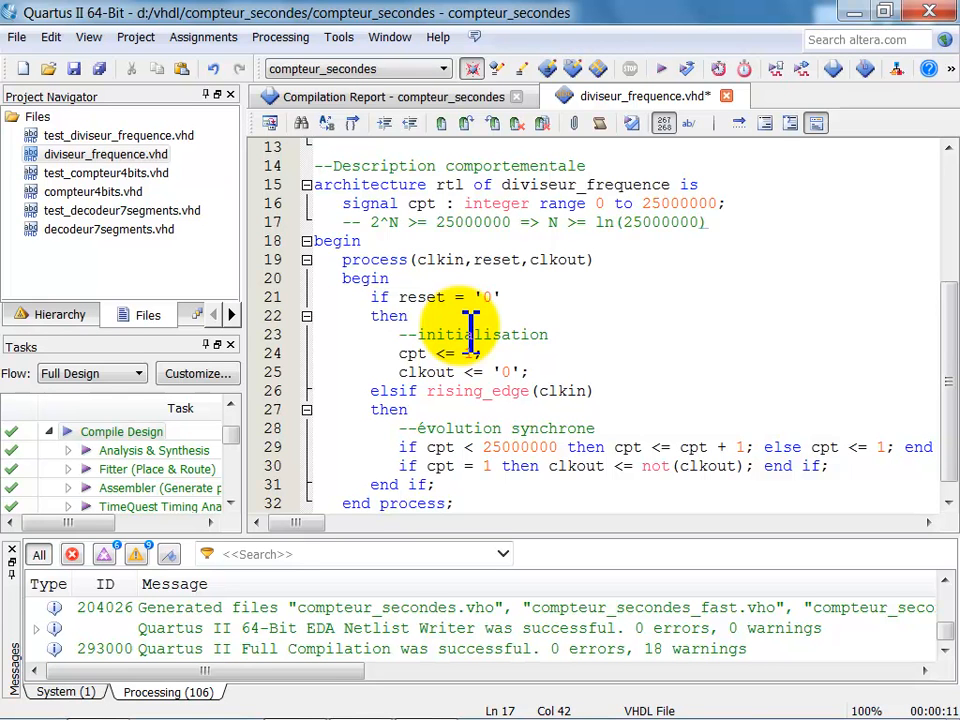
type(")/ln(2)=24")
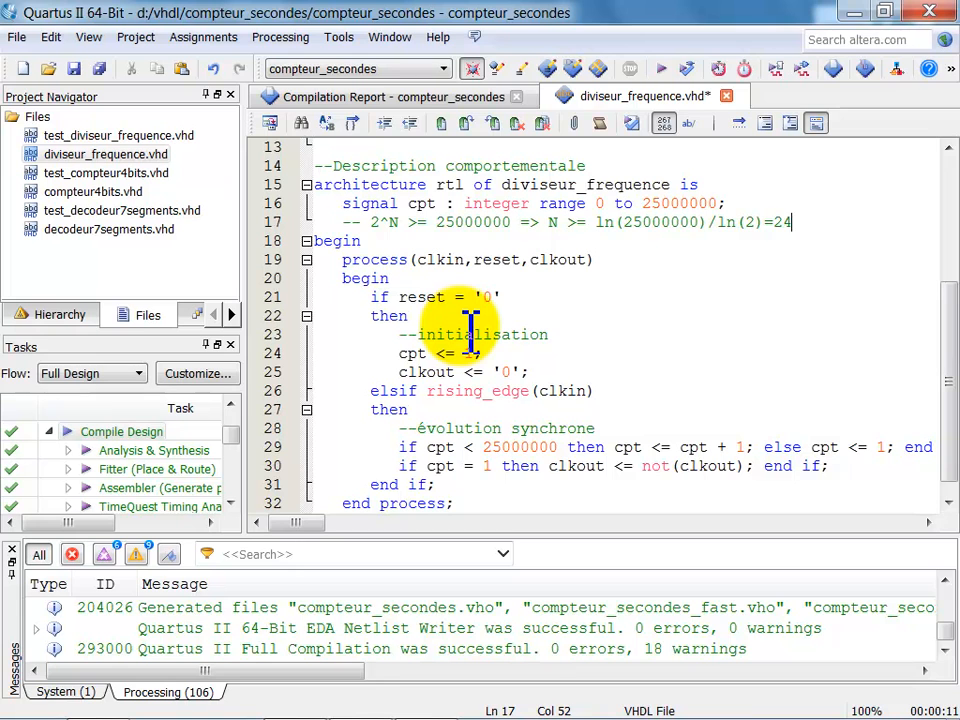
type(",57")
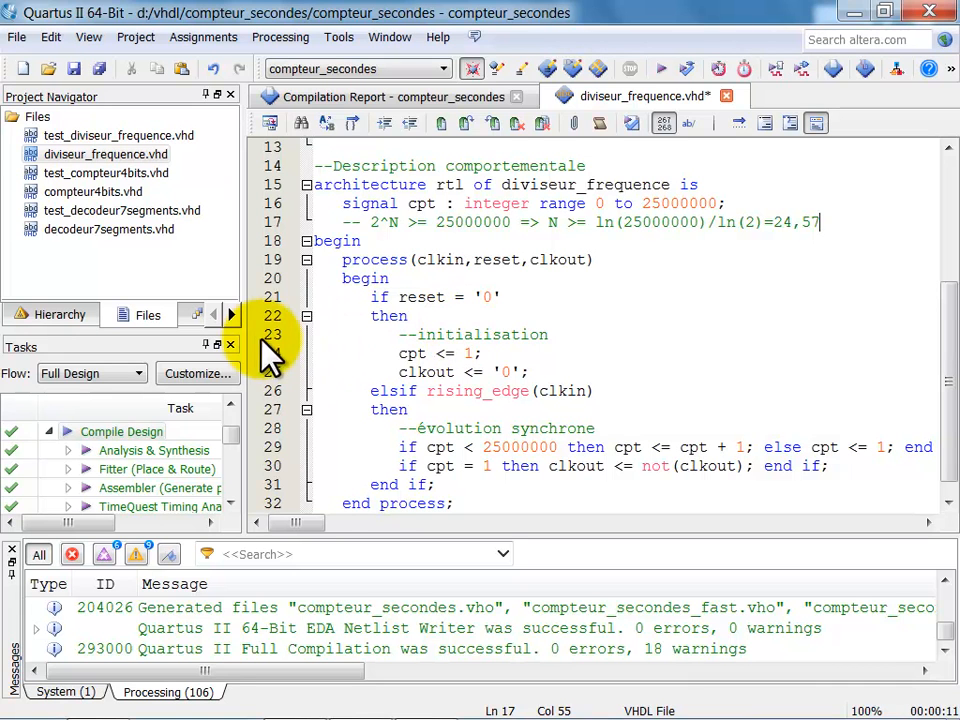
left_click(456, 96)
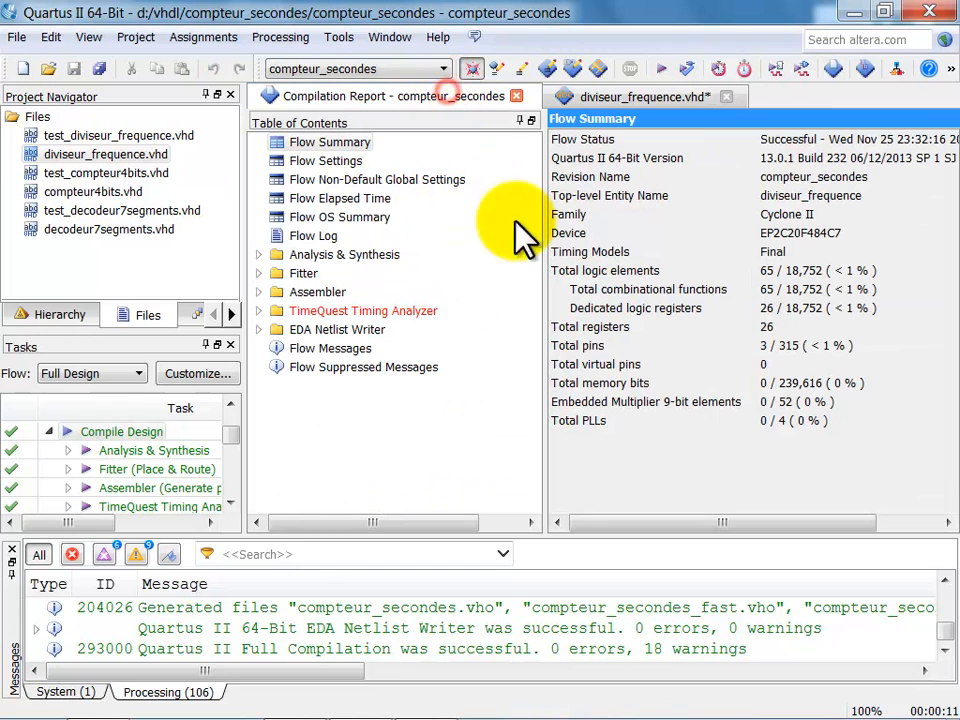
left_click(773, 310)
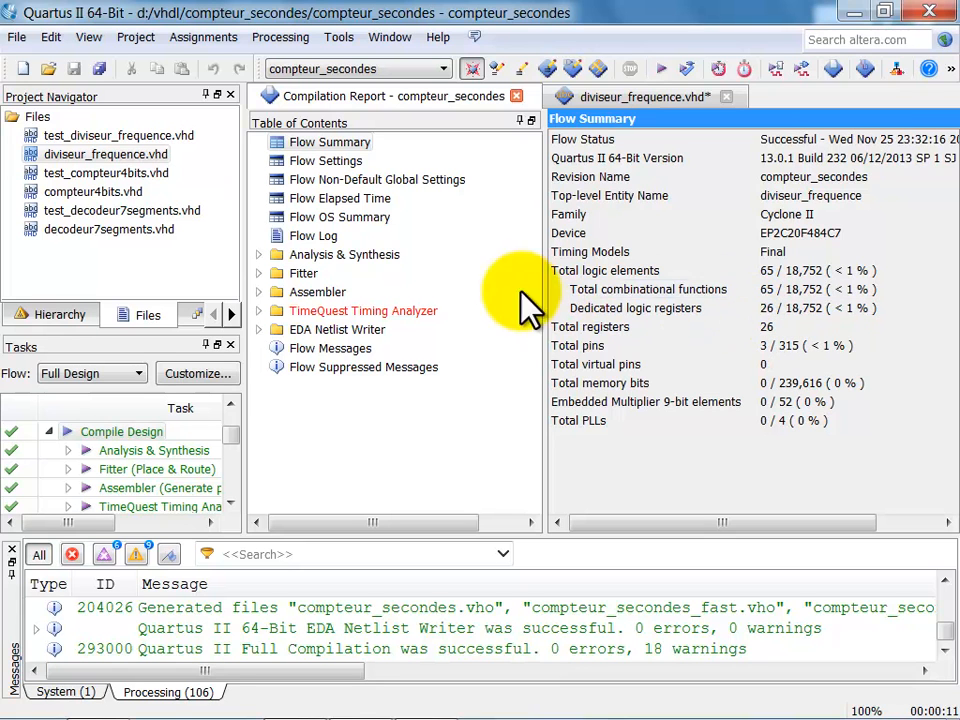
- Create a symbol file for decodeur7segments.vhd, saving the pending changes to diviseur_frequence.vhd
left_click(143, 232)
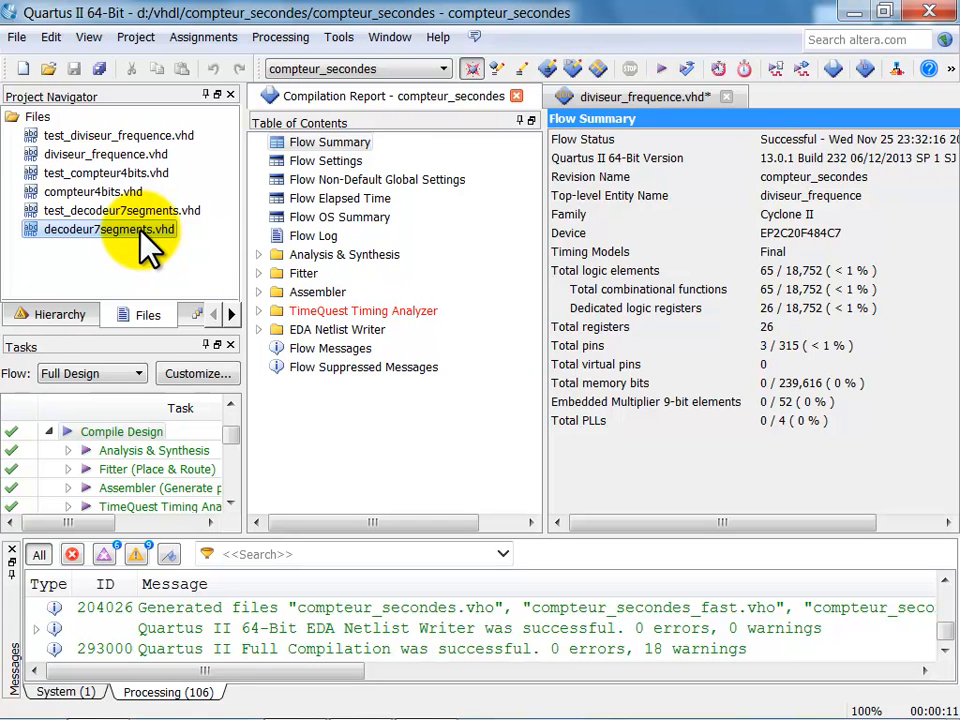
right_click(143, 232)
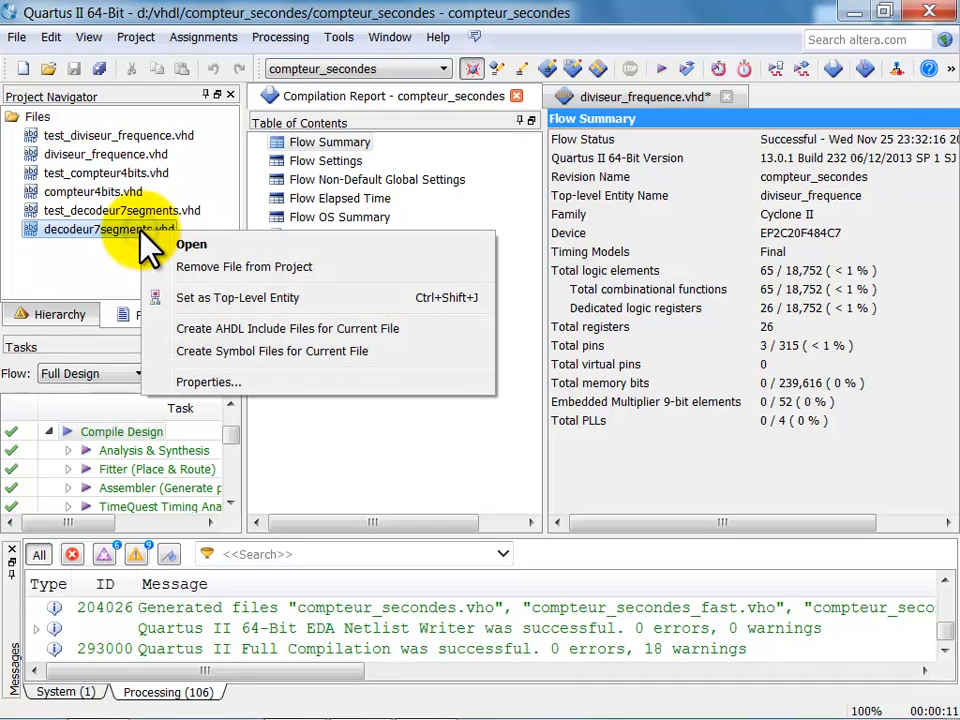
left_click(248, 356)
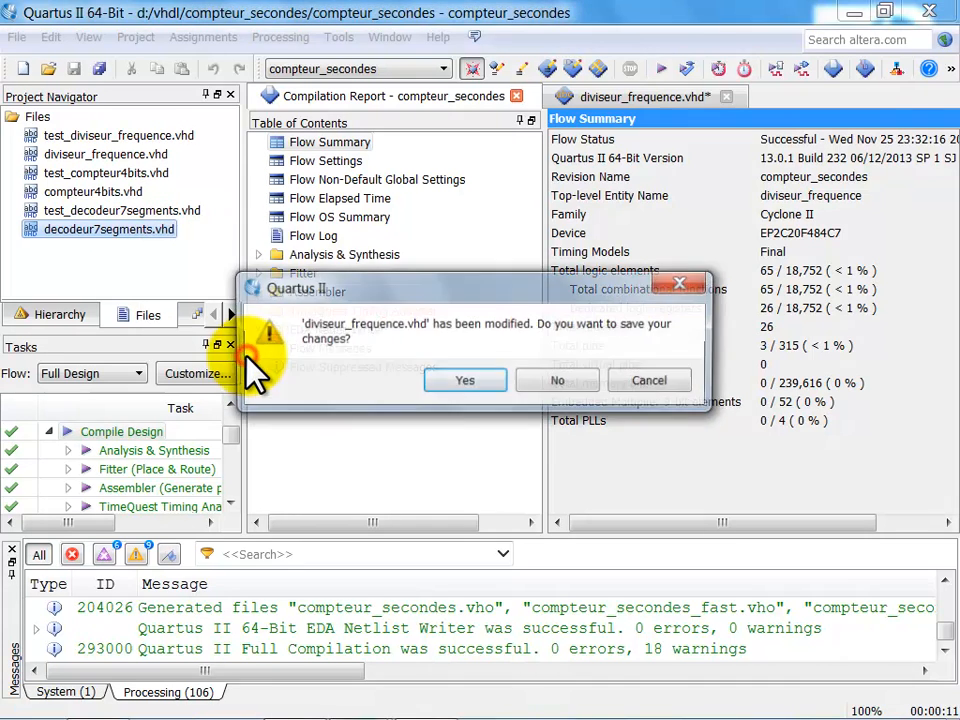
left_click(460, 380)
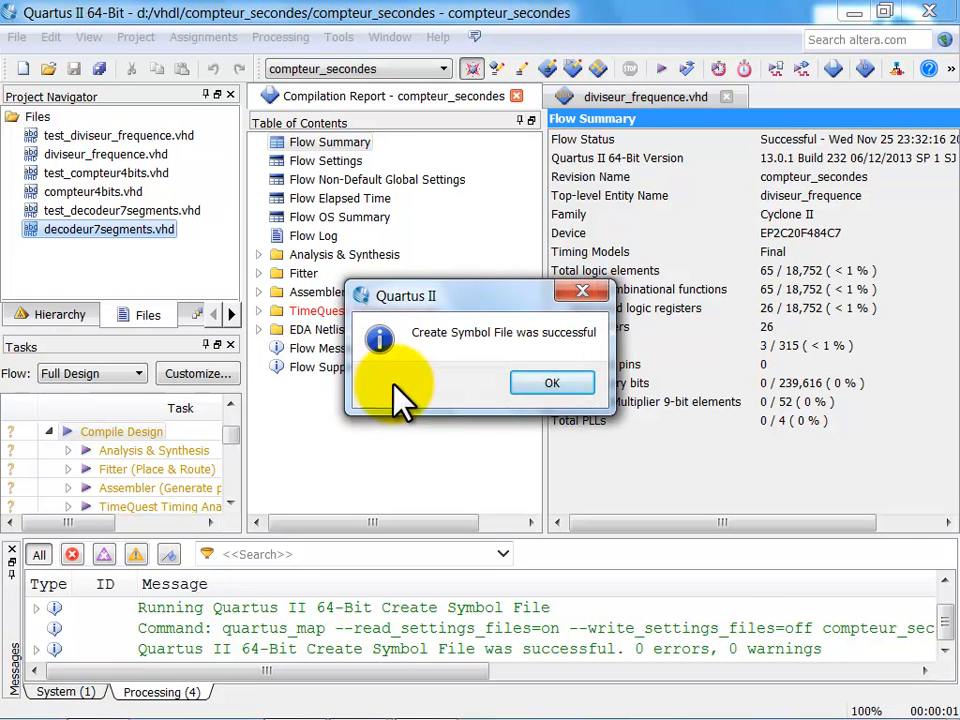
left_click(552, 383)
- Create a symbol file for compteur4bits.vhd
left_click(90, 193)
right_click(90, 197)
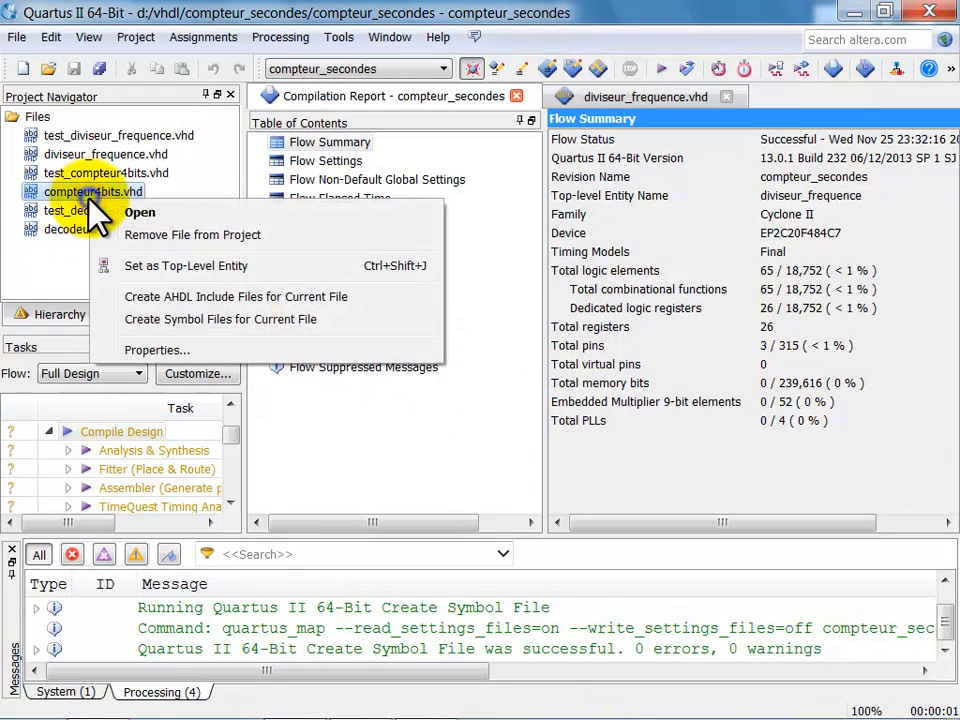
left_click(226, 318)
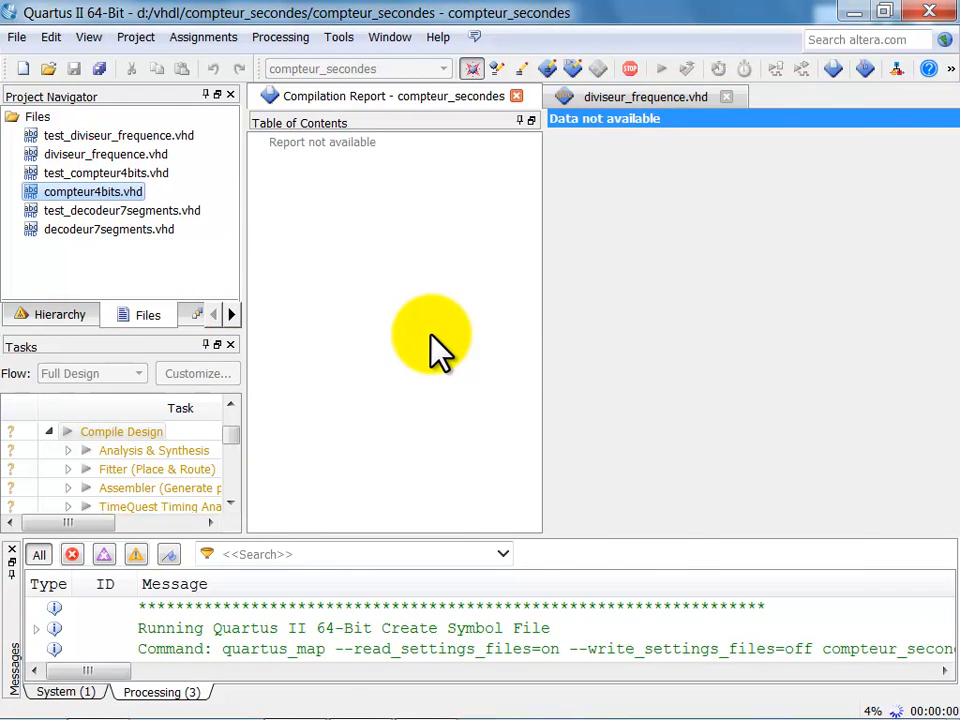
left_click(553, 384)
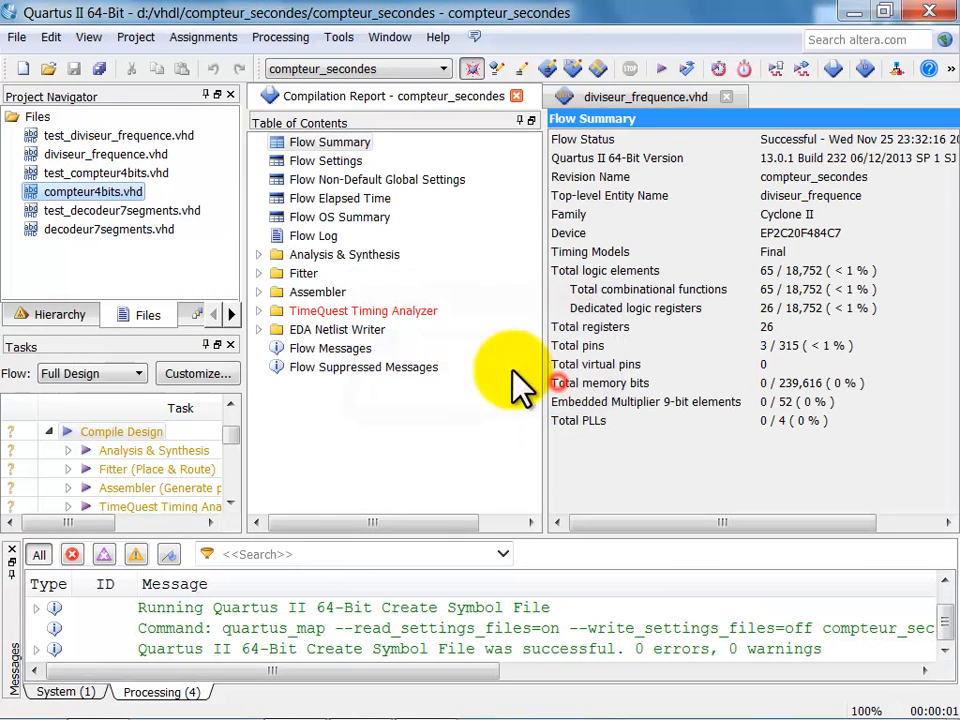
- Create a symbol file for diviseur_frequence.vhd
right_click(92, 156)
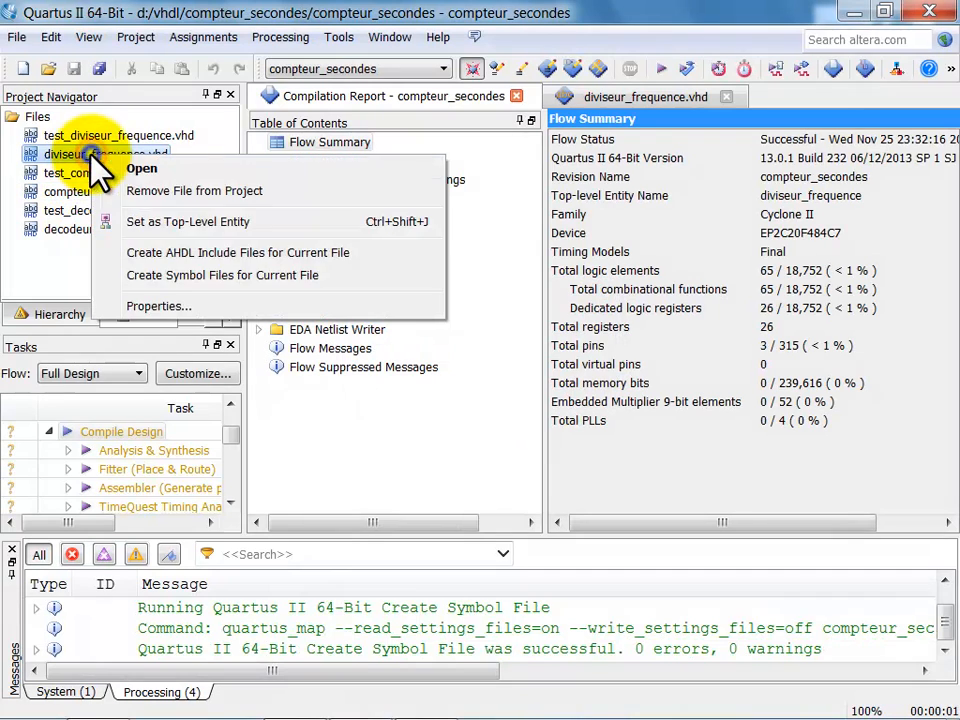
left_click(242, 276)
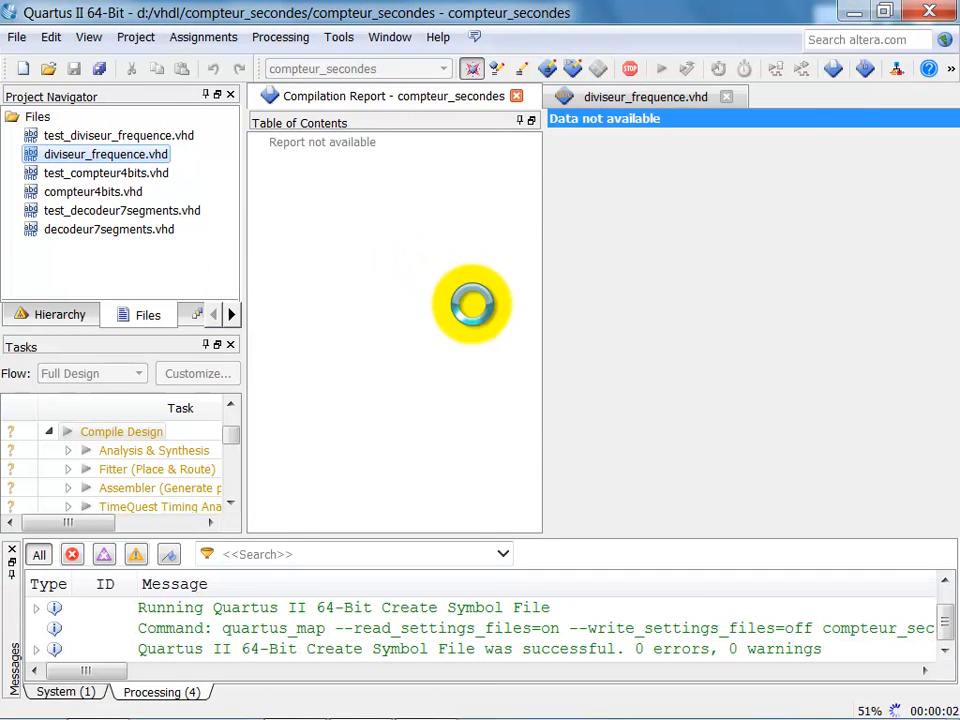
left_click(538, 383)
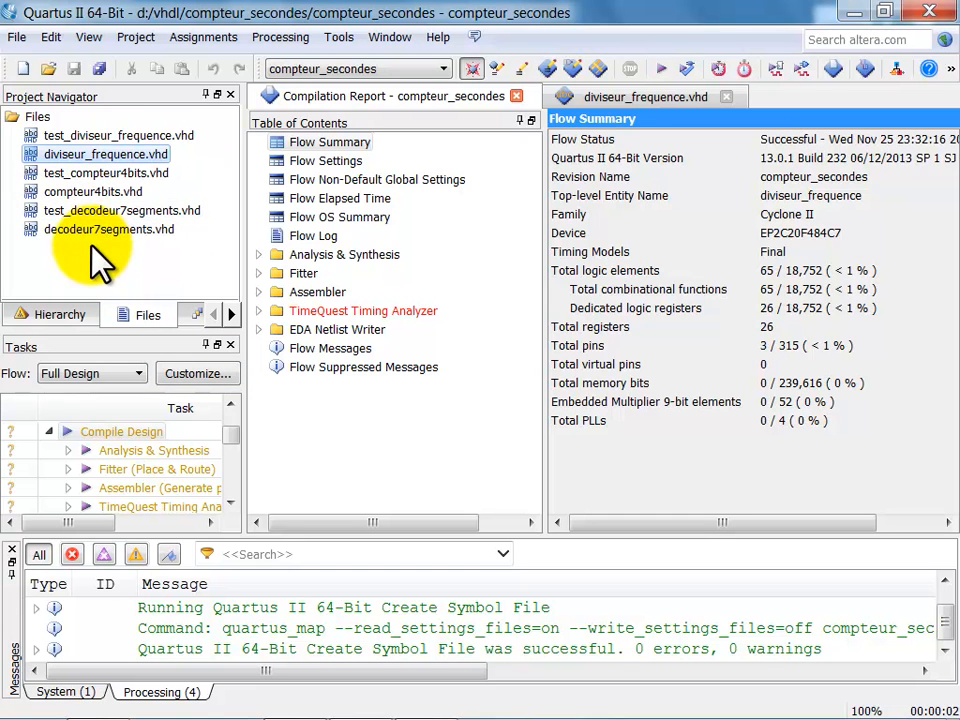
- Create a new Block Diagram/Schematic File
left_click(19, 37)
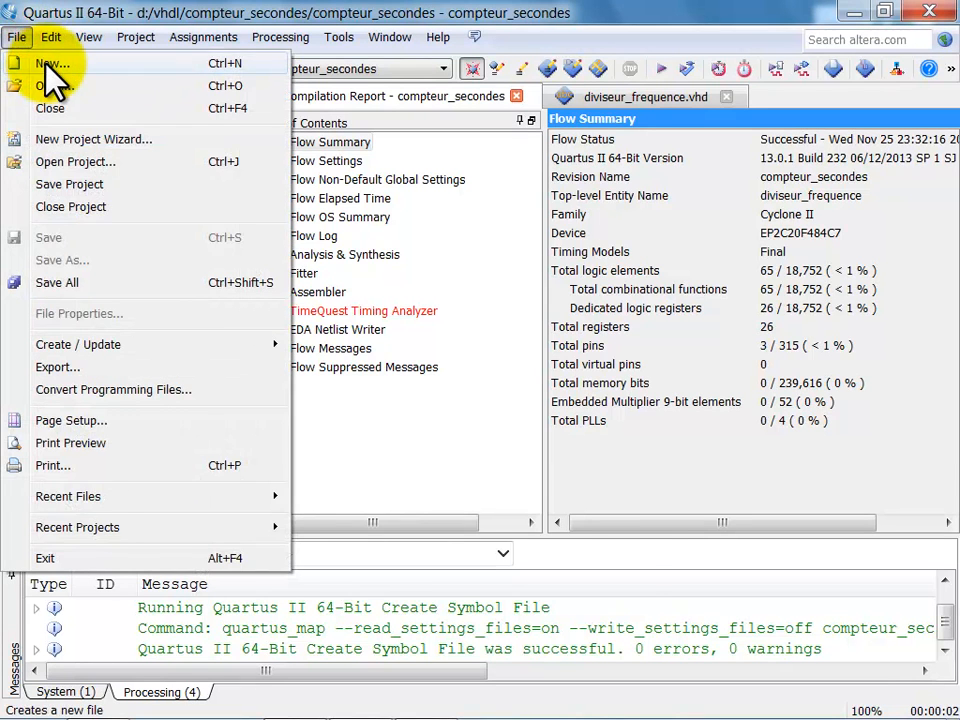
left_click(47, 63)
left_click(388, 256)
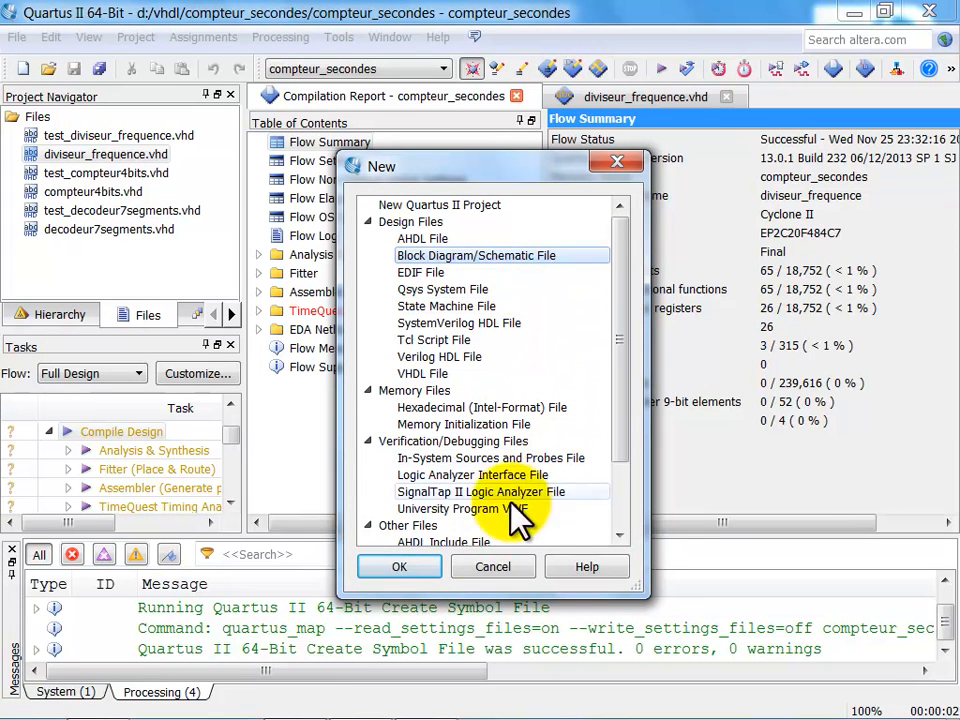
left_click(413, 568)
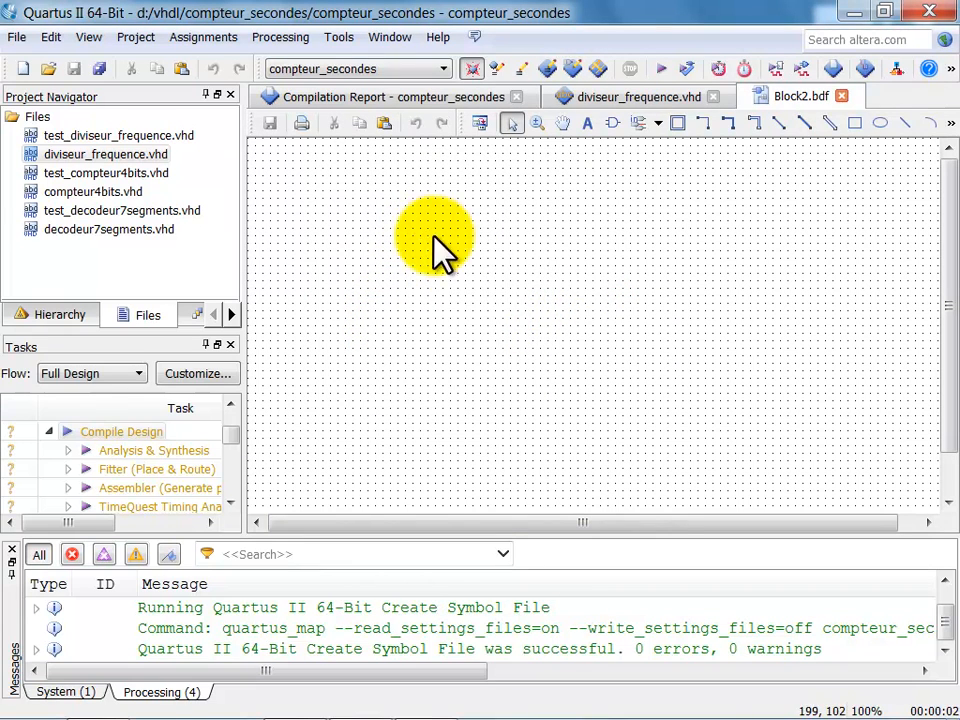
- Insert the project symbol diviseur_frequence into the empty schematic
left_click(613, 123)
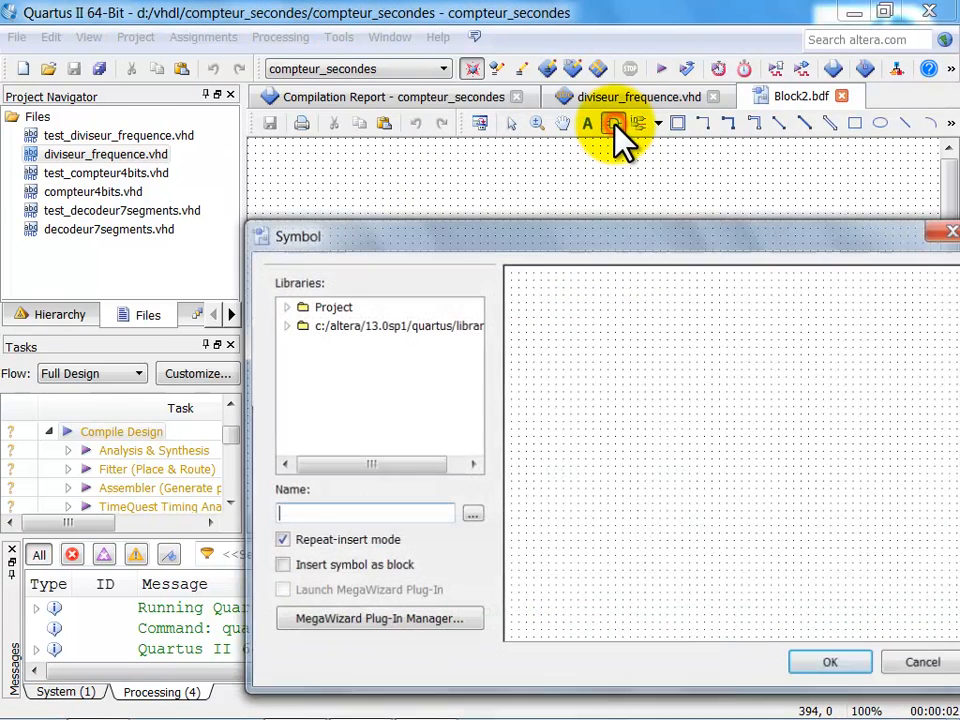
left_click(284, 306)
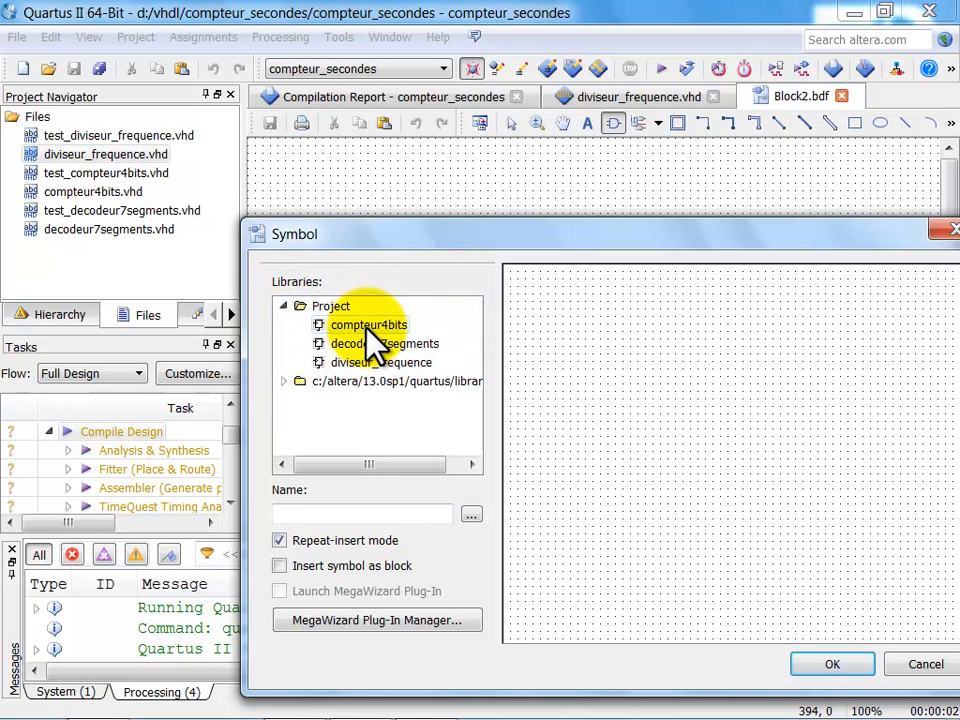
left_click(378, 363)
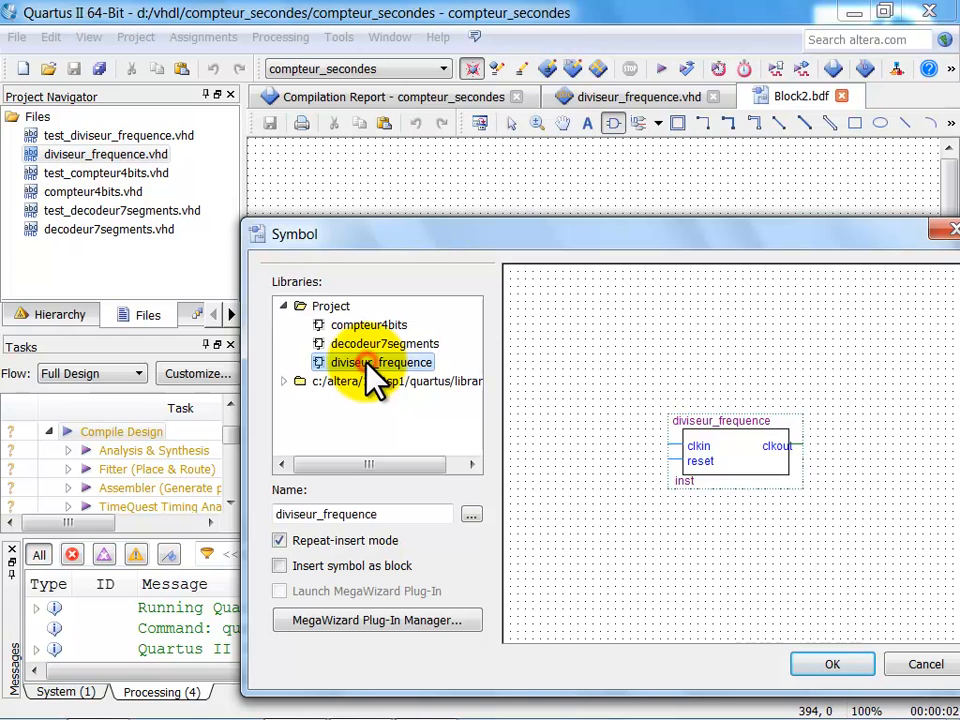
left_click(836, 664)
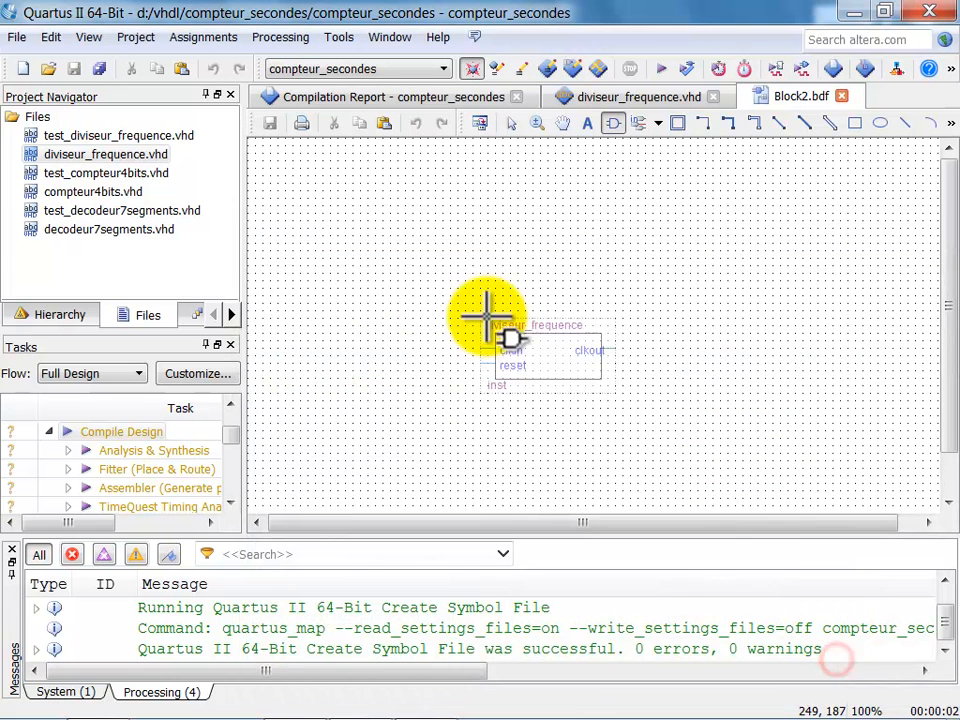
left_click(388, 243)
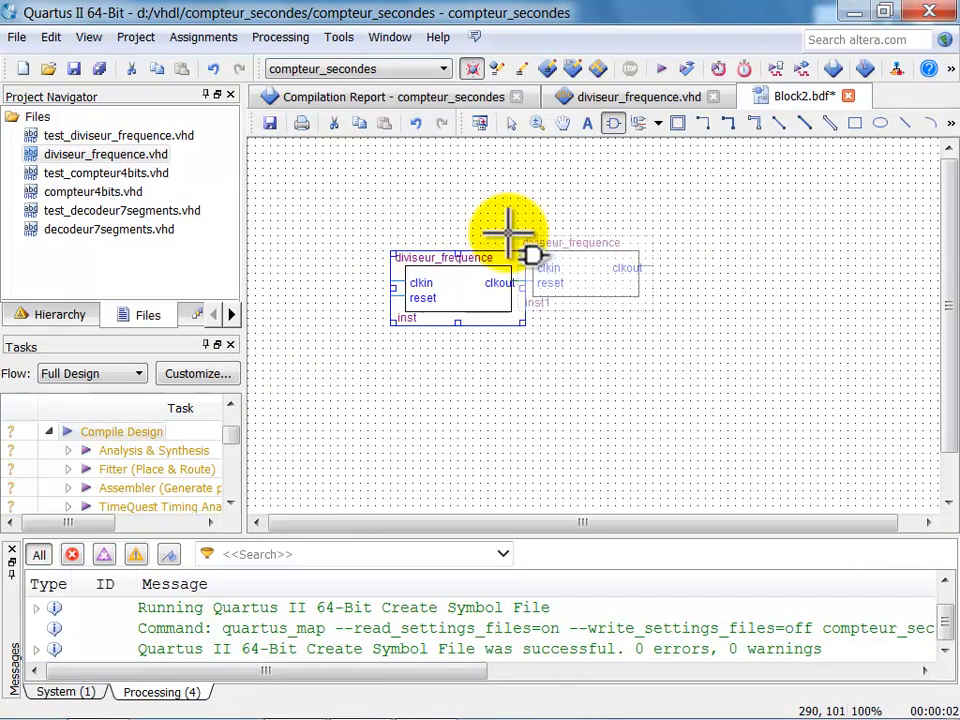
- Insert the project symbol compteur4bits just right of the diviseur_frequence block, level with it
left_click(615, 125)
left_click(369, 325)
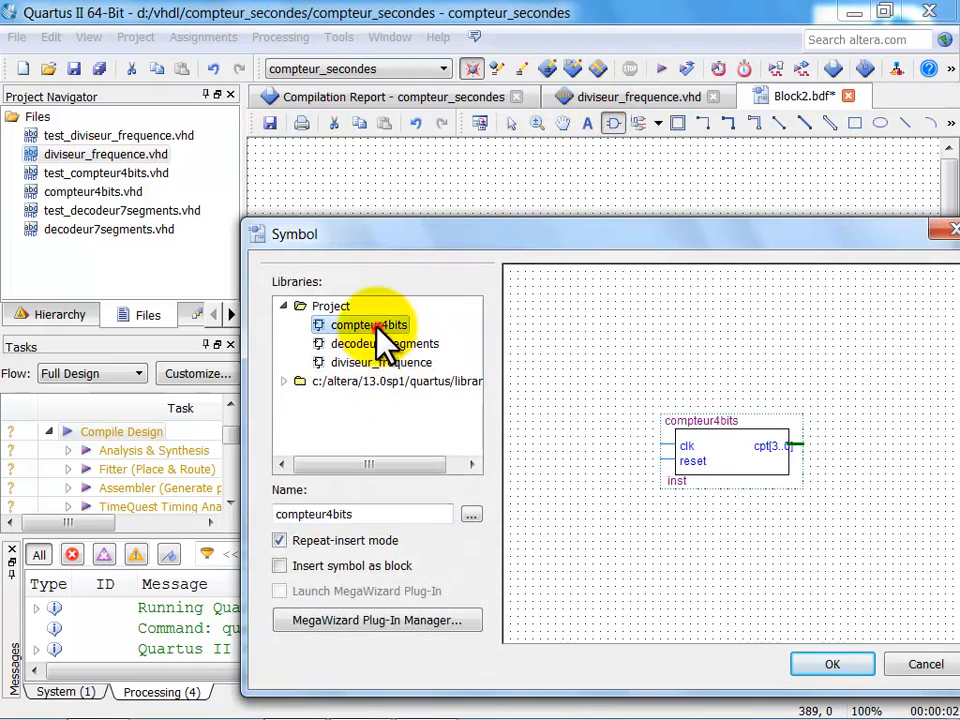
left_click(849, 667)
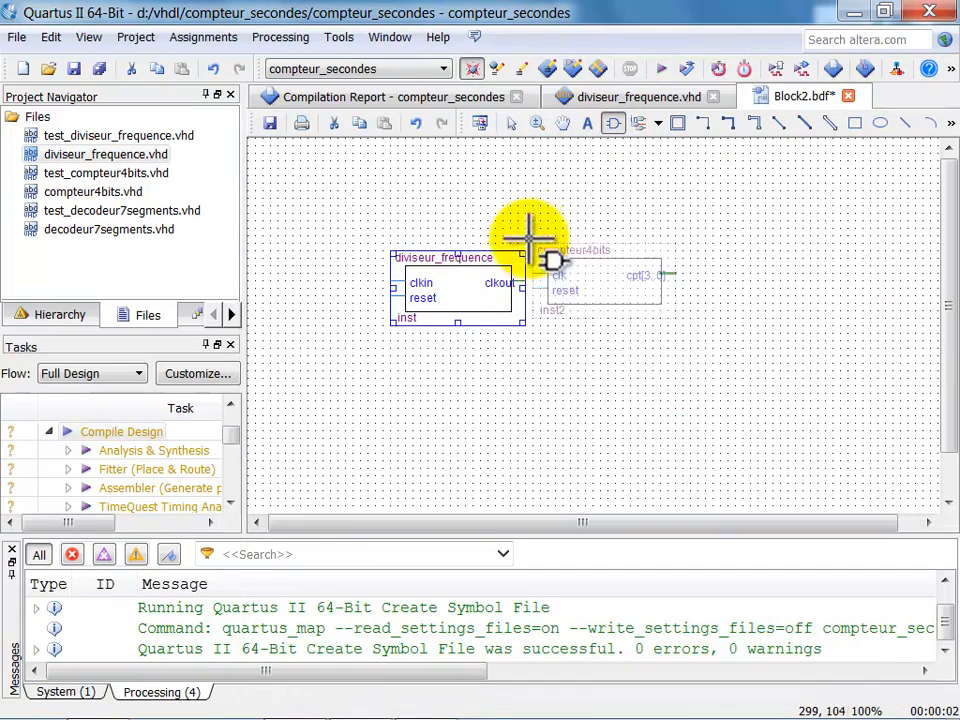
left_click(551, 244)
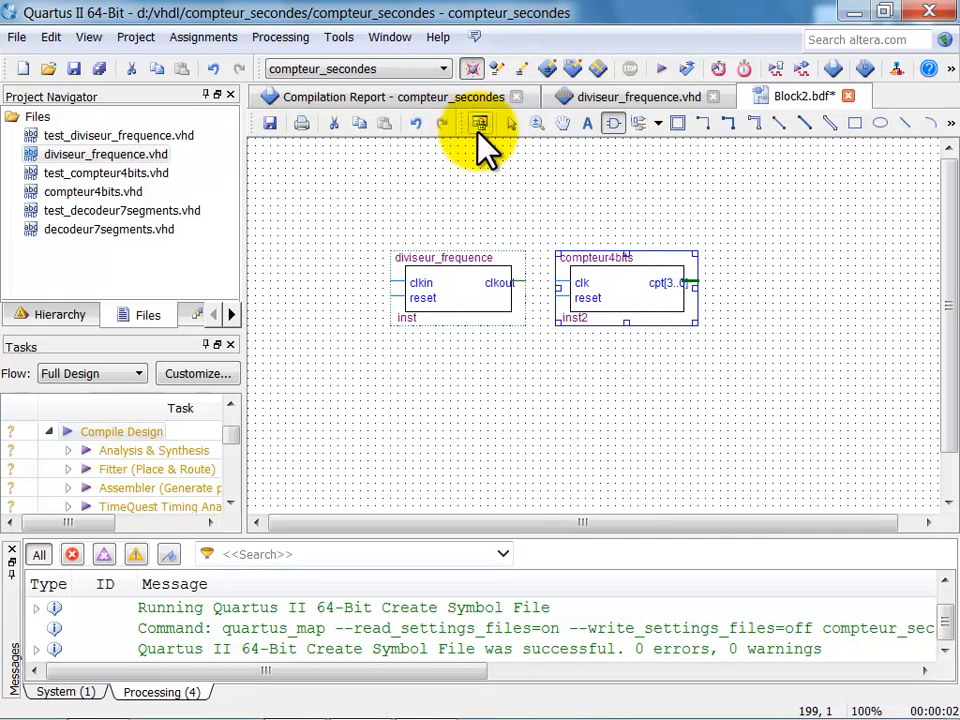
- Insert one decodeur7segments symbol to the right of compteur4bits, slightly lower, and end symbol placement
left_click(612, 123)
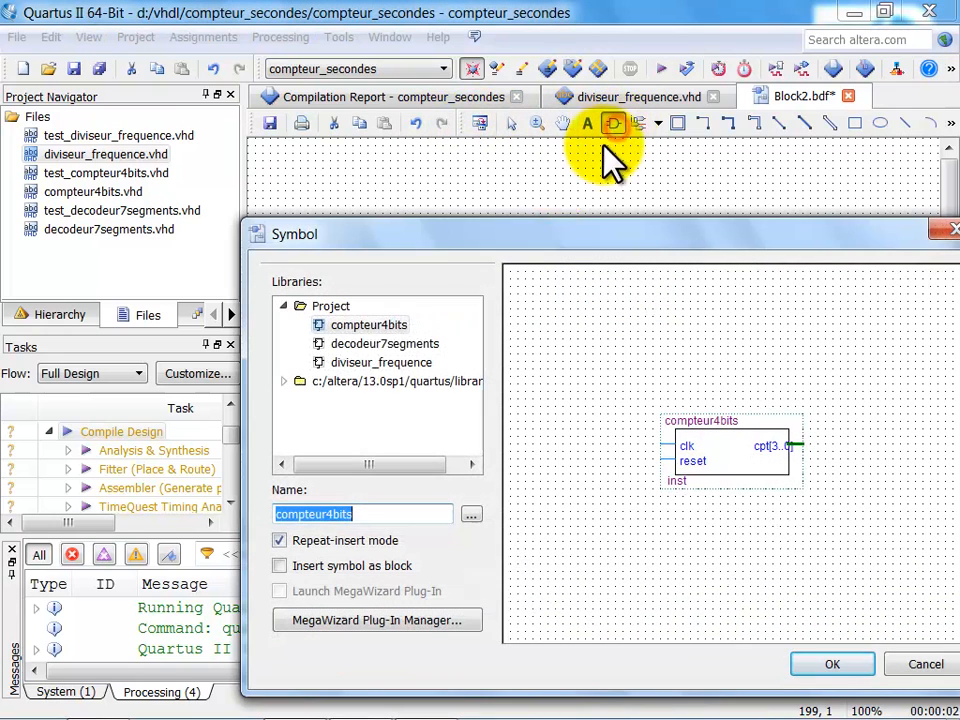
left_click(388, 345)
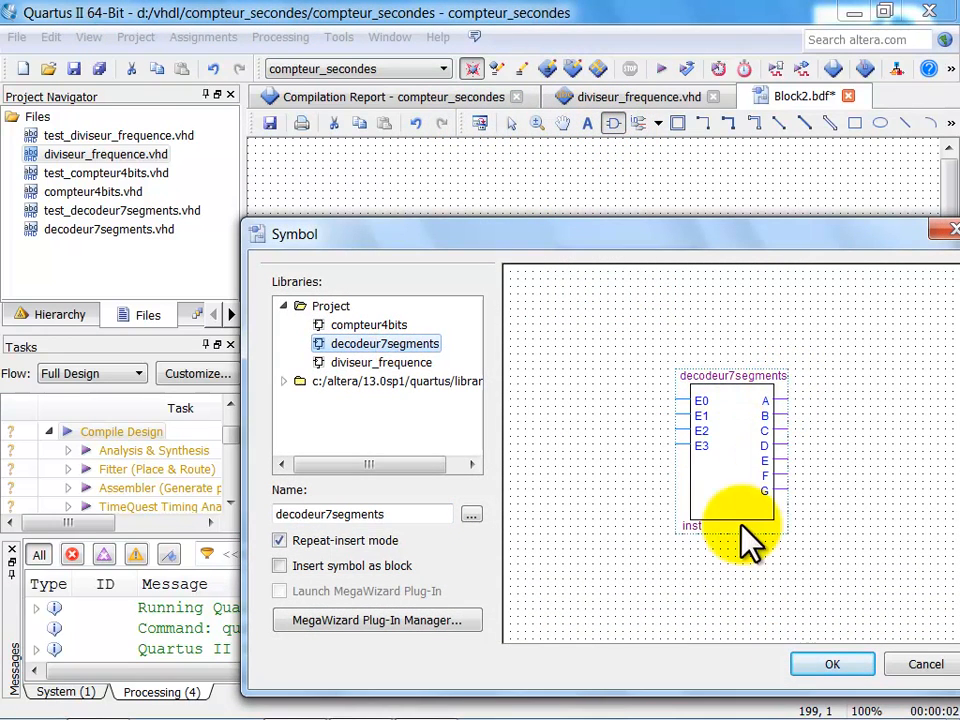
left_click(834, 665)
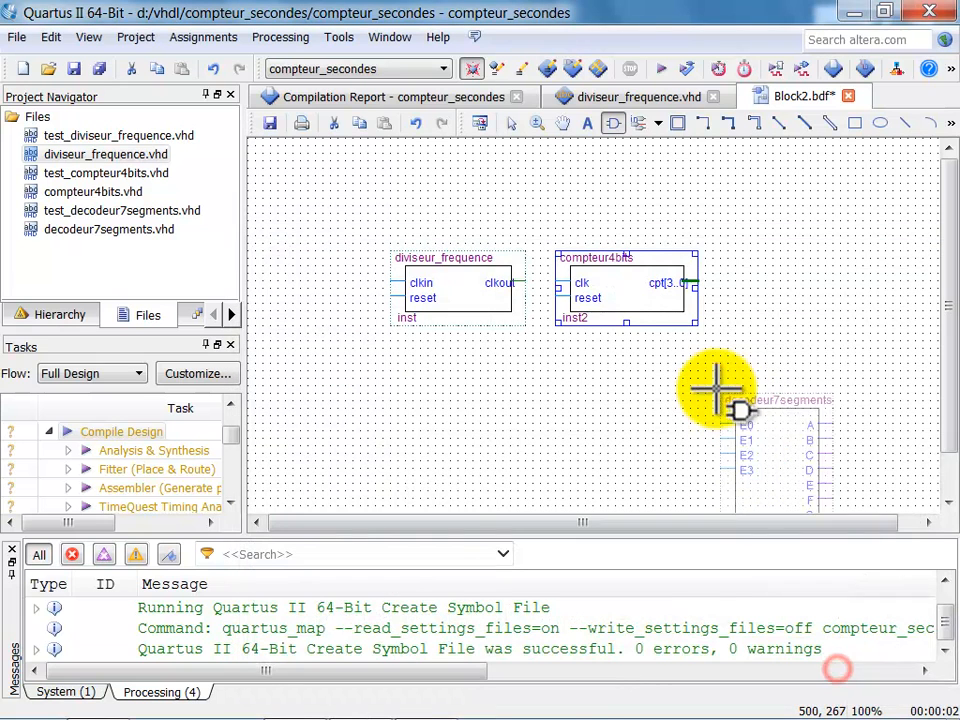
left_click(765, 283)
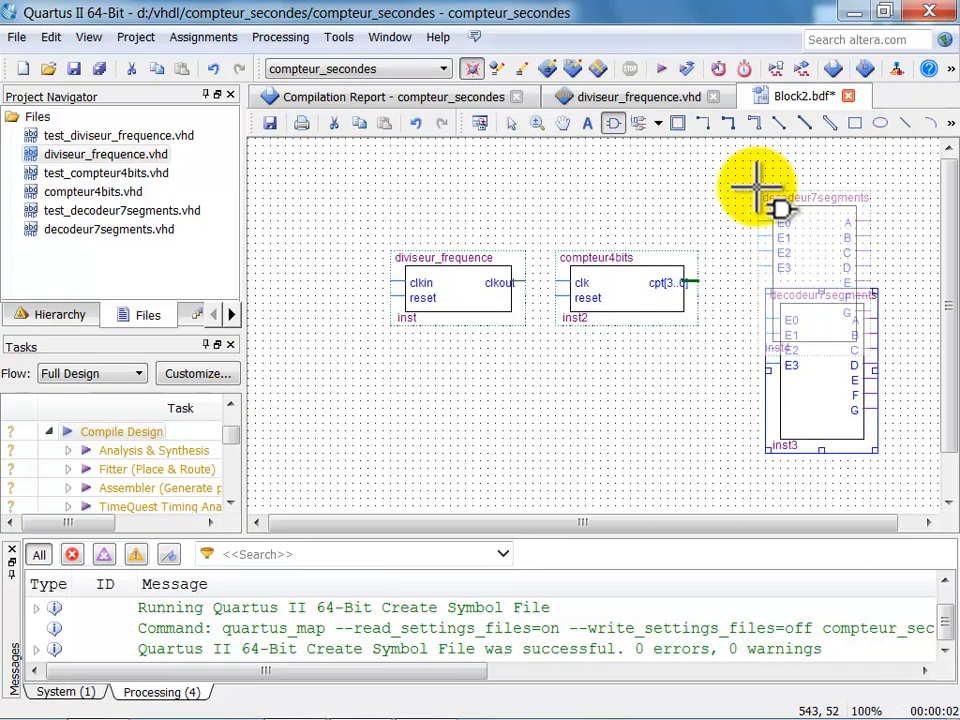
key("Escape")
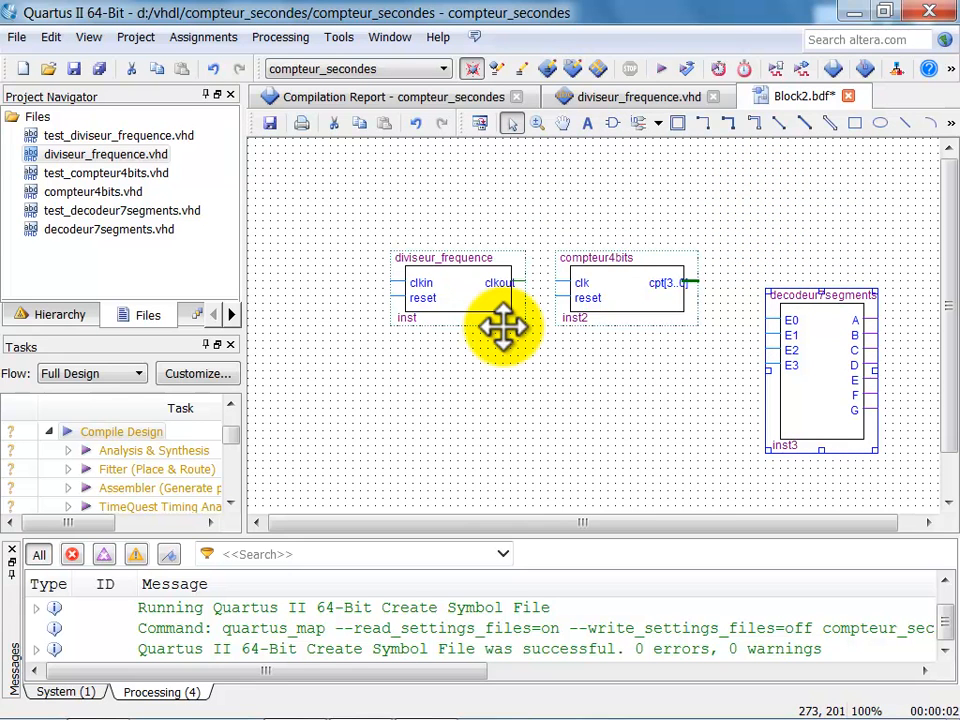
- Wire clkout to clk, join both reset inputs below the blocks, and extend the clkin and reset lines to the left
left_click(705, 123)
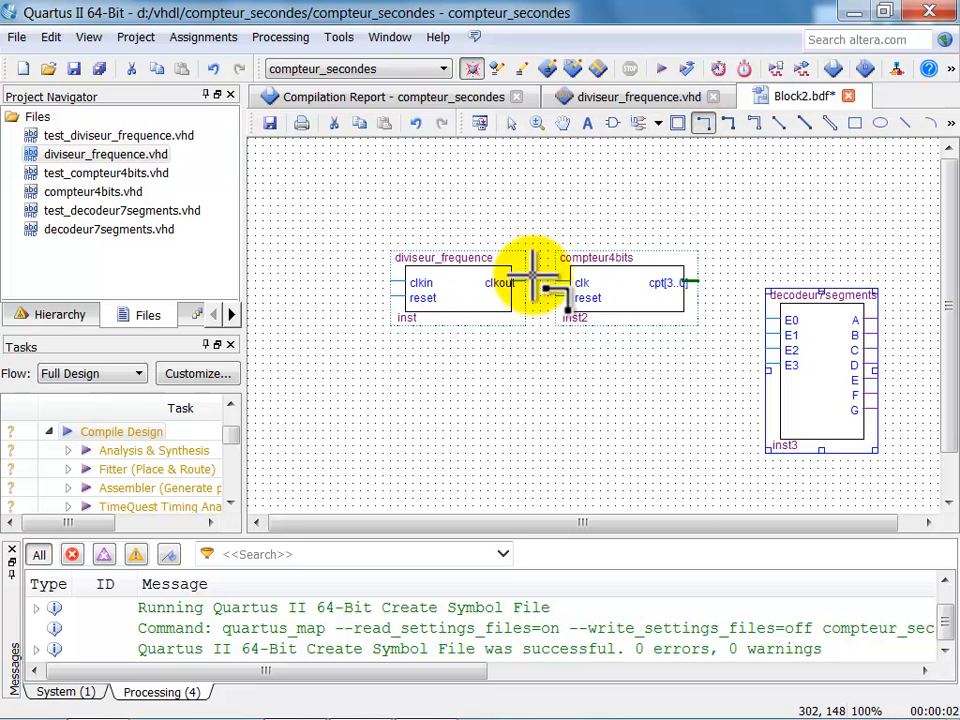
mouse_move(526, 282)
left_mouse_down()
mouse_move(568, 280)
mouse_move(533, 361)
mouse_move(540, 386)
mouse_move(540, 377)
mouse_move(362, 367)
mouse_move(377, 369)
mouse_move(377, 290)
mouse_move(392, 294)
mouse_move(360, 281)
left_mouse_up()
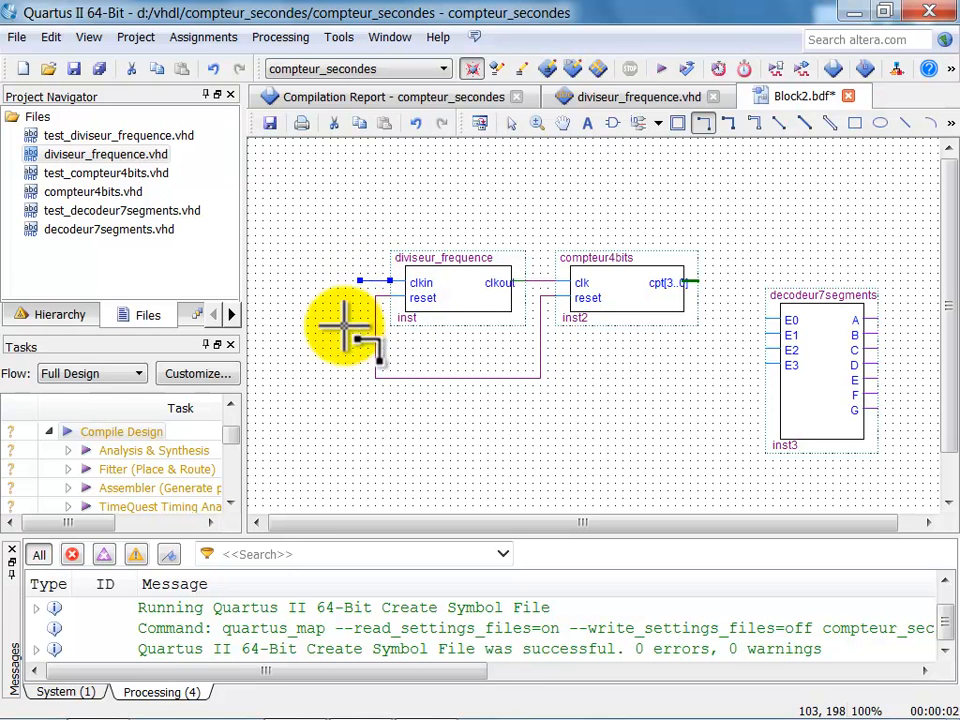
left_click(358, 377)
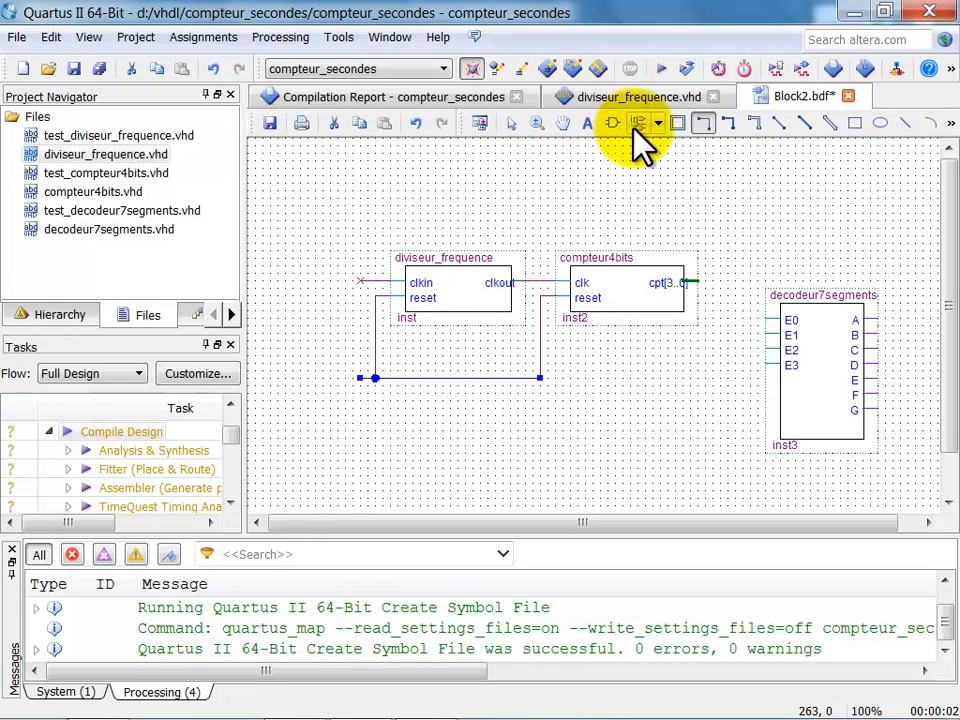
- Place two input pins, one at the end of the clkin line and one at the end of the shared reset line
left_click(658, 123)
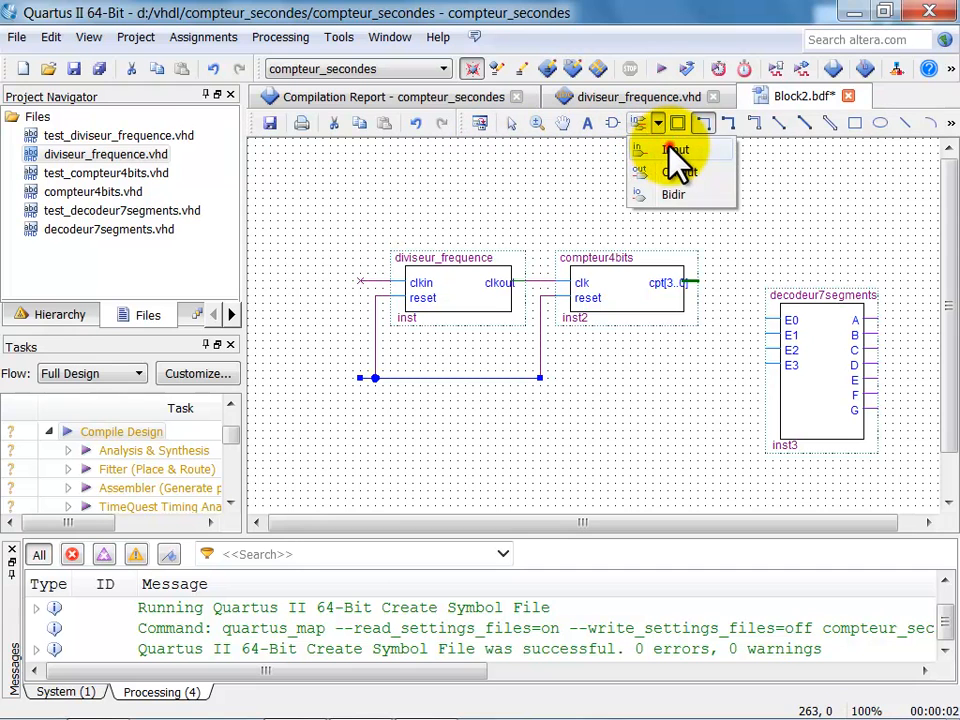
left_click(661, 148)
left_click(256, 522)
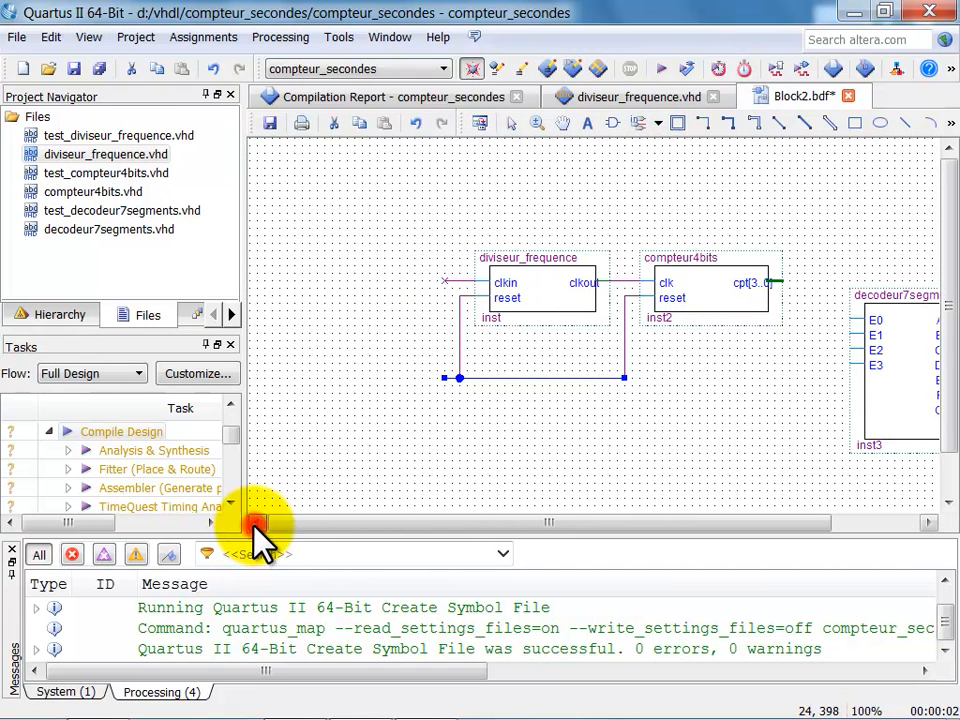
left_click(279, 268)
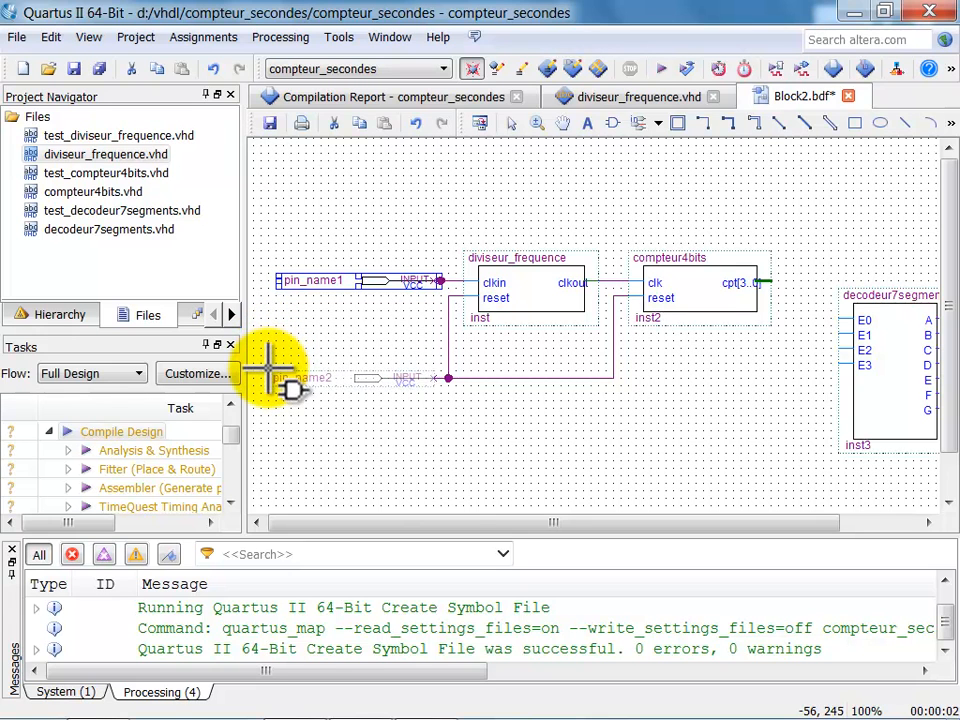
left_click(266, 369)
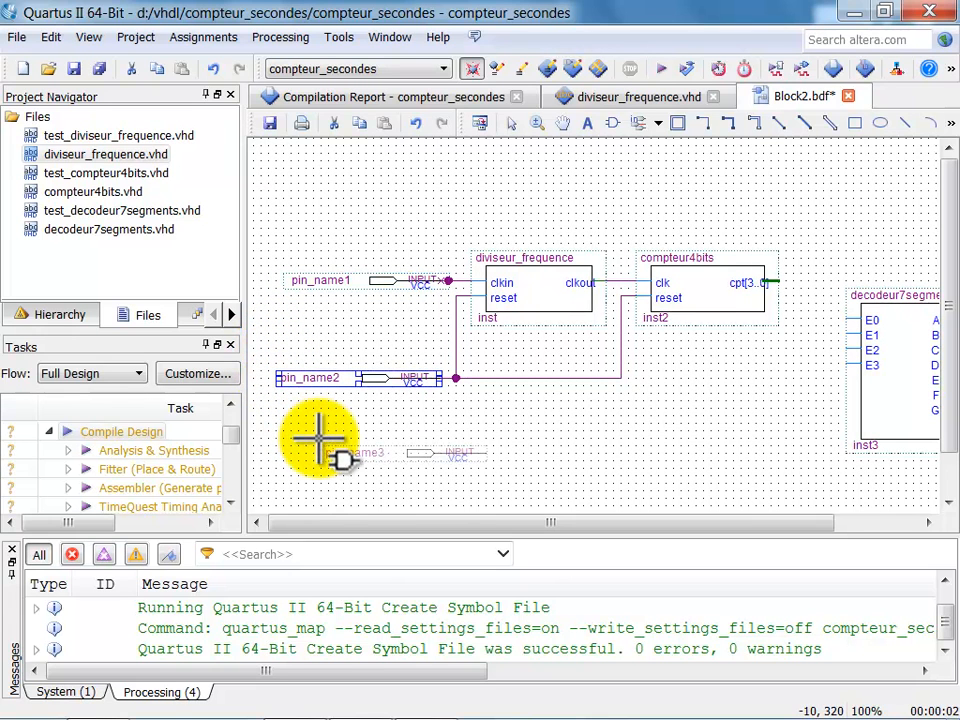
key("Escape")
- Shift the clkin input pin slightly left to line up with the reset pin and delete the leftover wire stub at its connection
left_click_drag(379, 281, 370, 282)
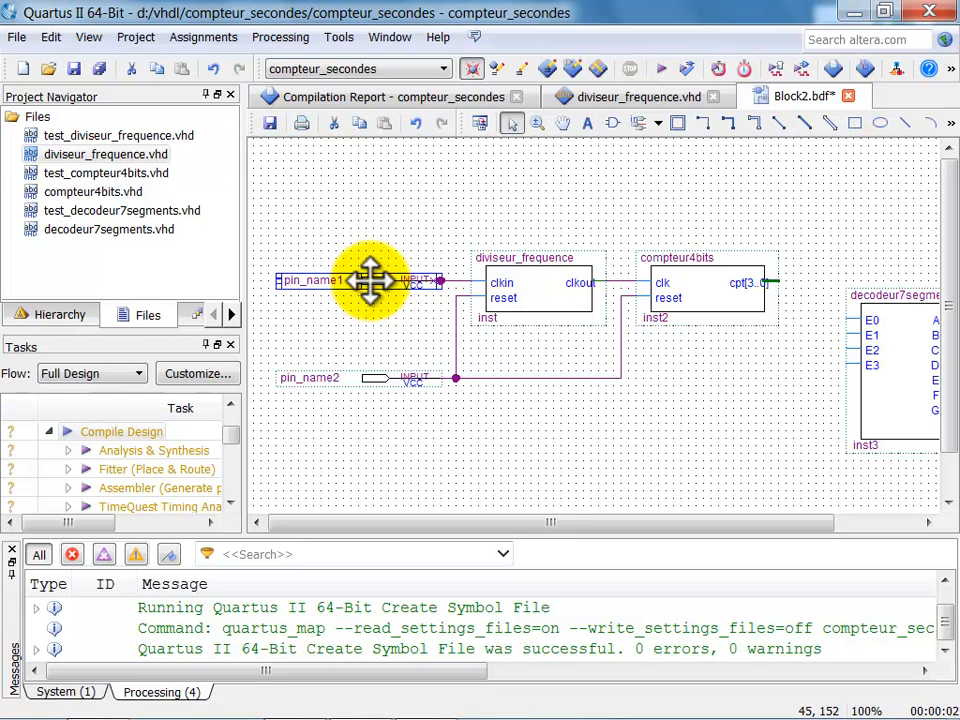
left_click(410, 318)
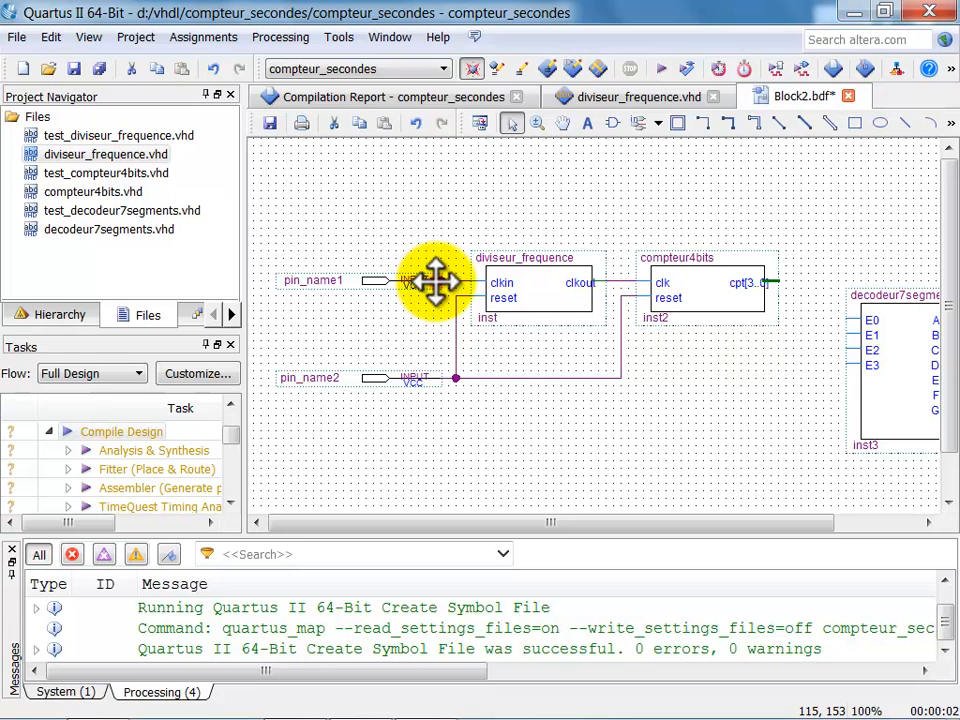
left_click(438, 282)
key("Delete")
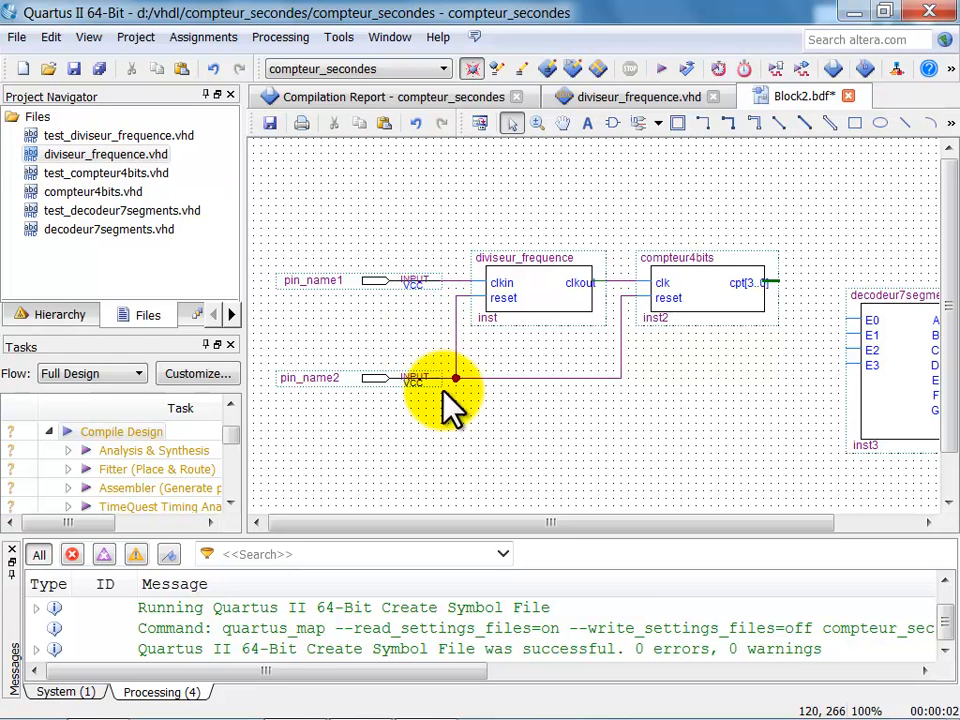
- Rename the input pin on the clkin line to clk and the one on the reset line to reset
double_click(321, 281)
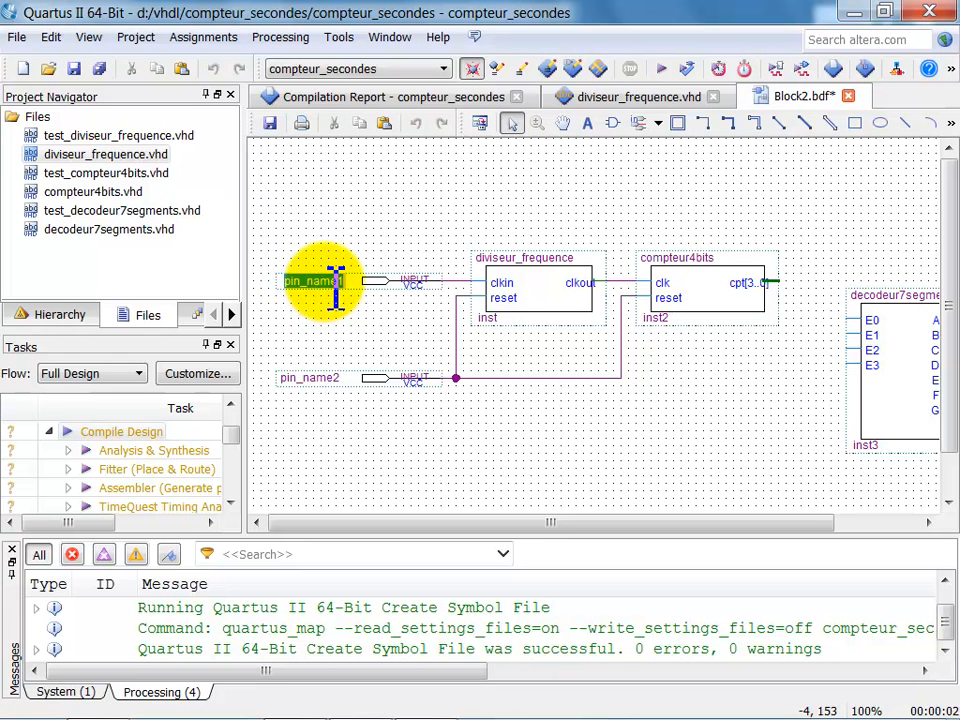
key("Return")
type("reset")
key("Return")
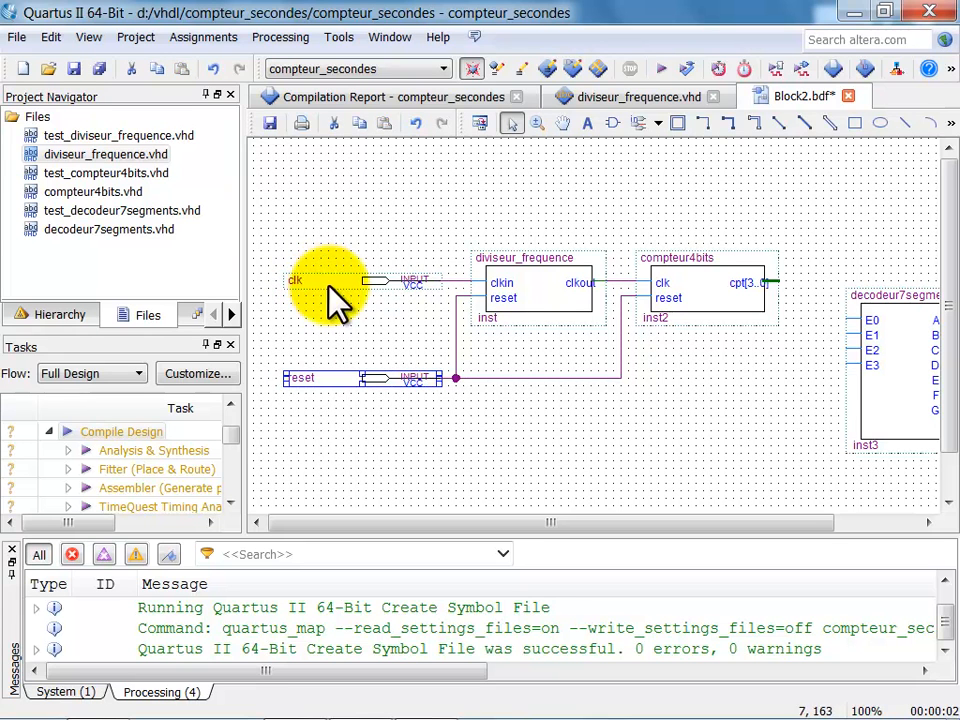
left_click(542, 489)
- Draw a bus line from the cpt[3..0] output of compteur4bits, running right and then down beside the decoder's inputs
left_click_drag(522, 525, 696, 536)
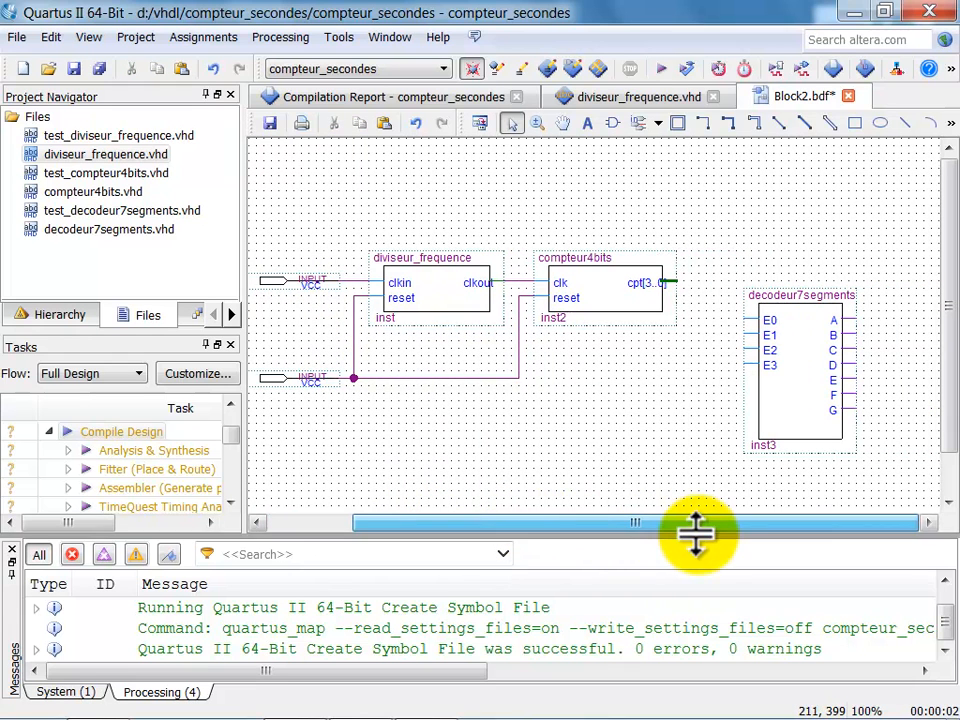
left_click(929, 522)
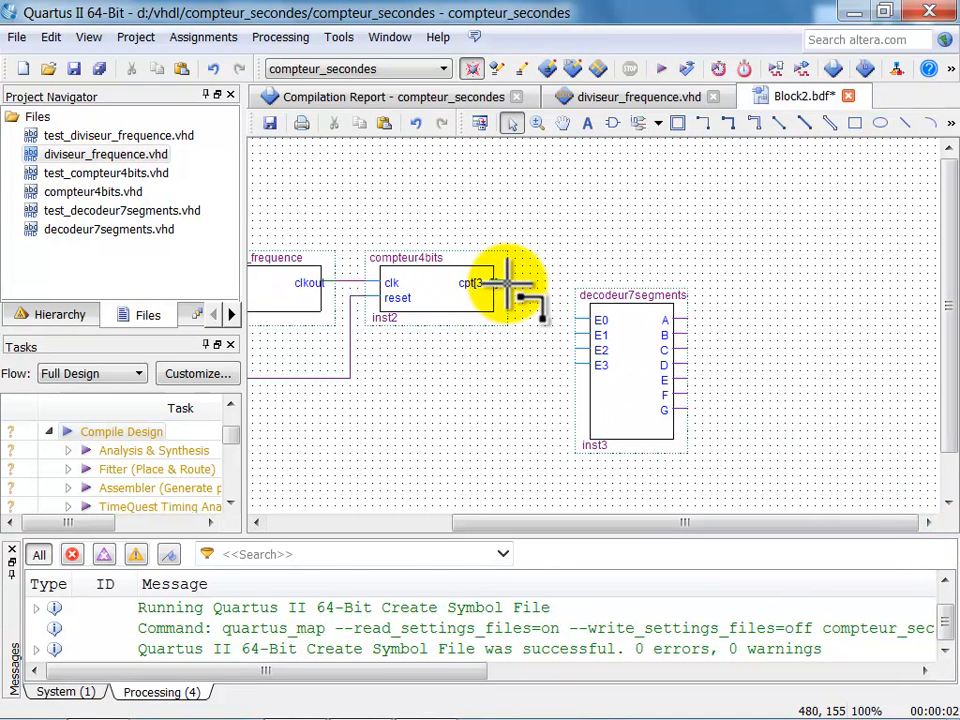
left_click(729, 124)
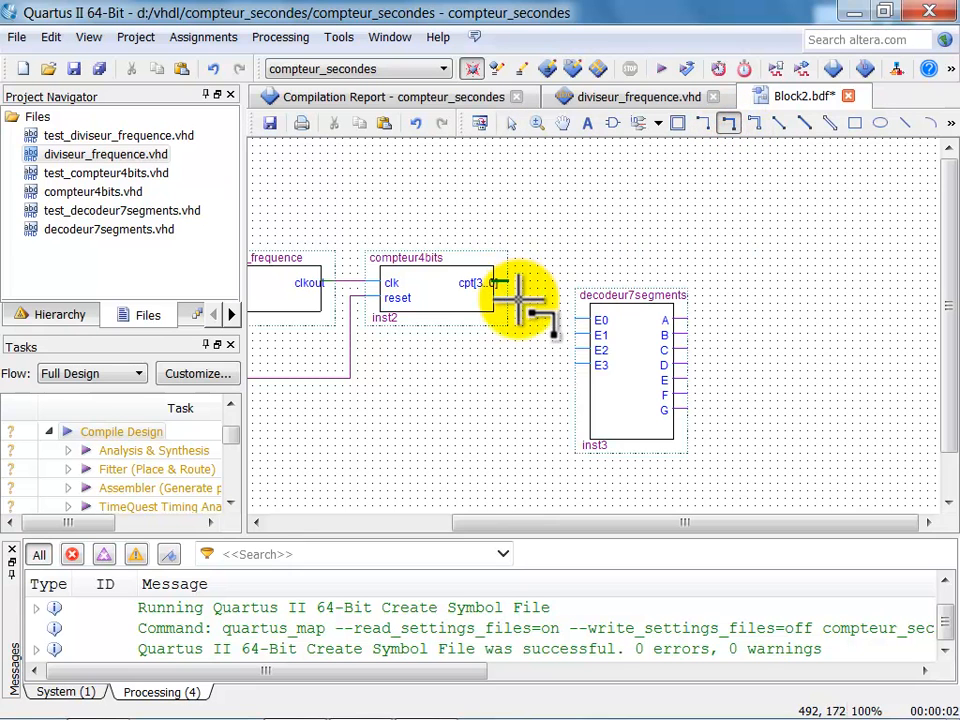
left_click_drag(508, 282, 537, 401)
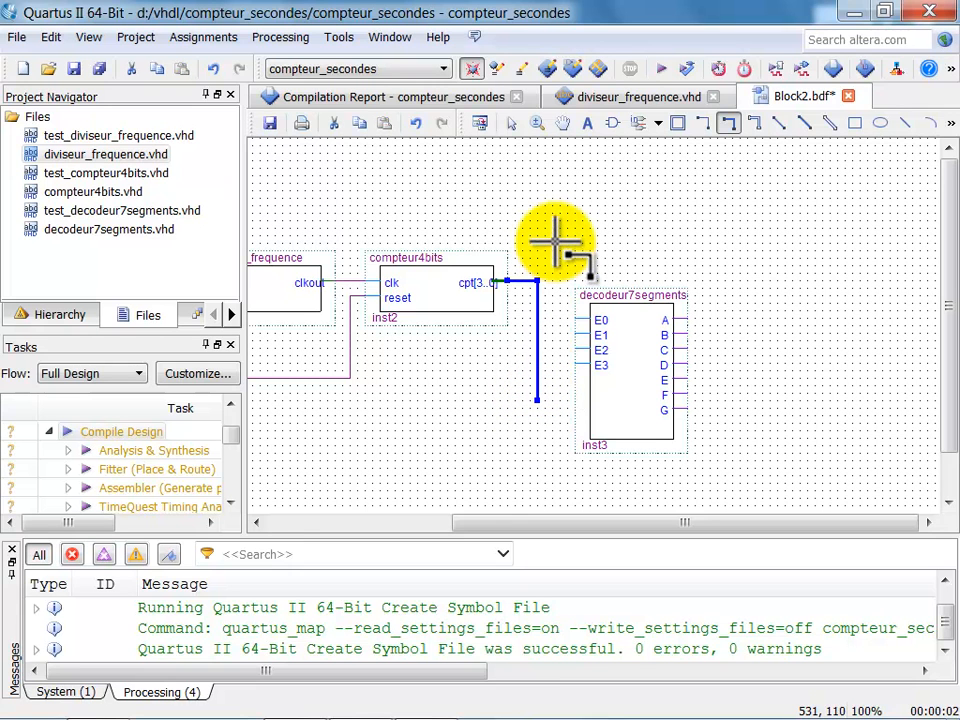
key("Escape")
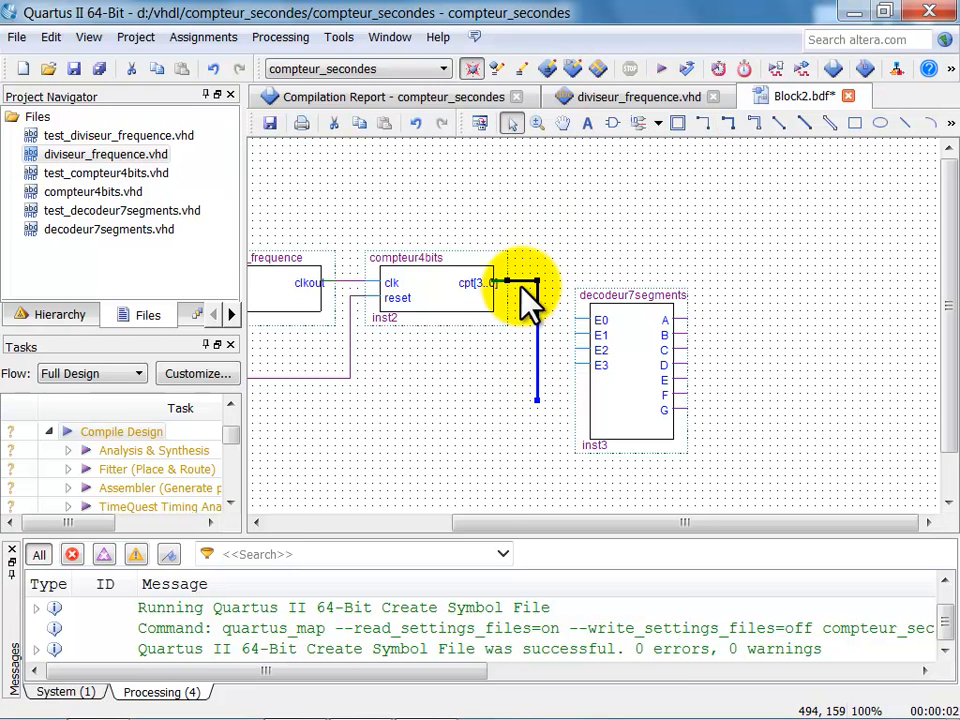
- Name the bus leaving compteur4bits cpt[3..0] in its properties
right_click(520, 283)
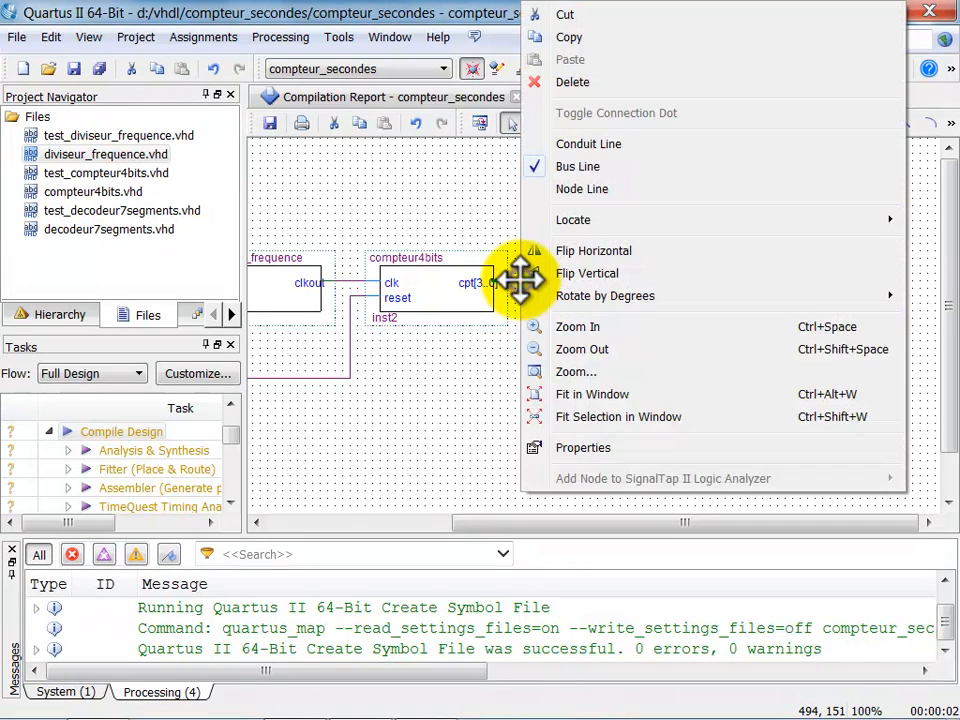
left_click(577, 450)
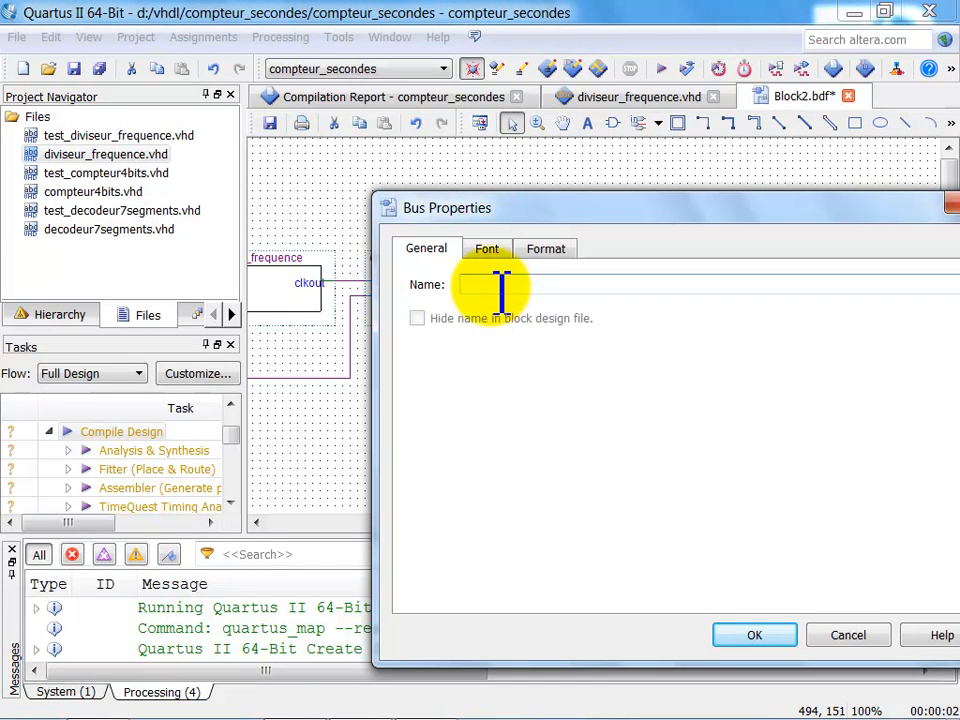
type("cpt[3..0")
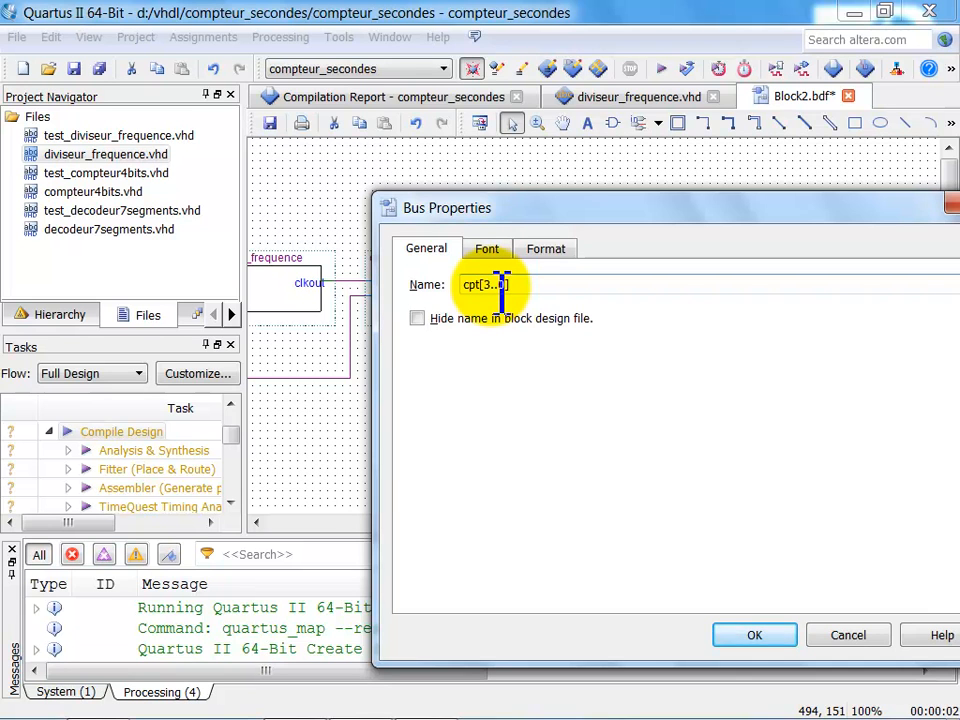
left_click(760, 633)
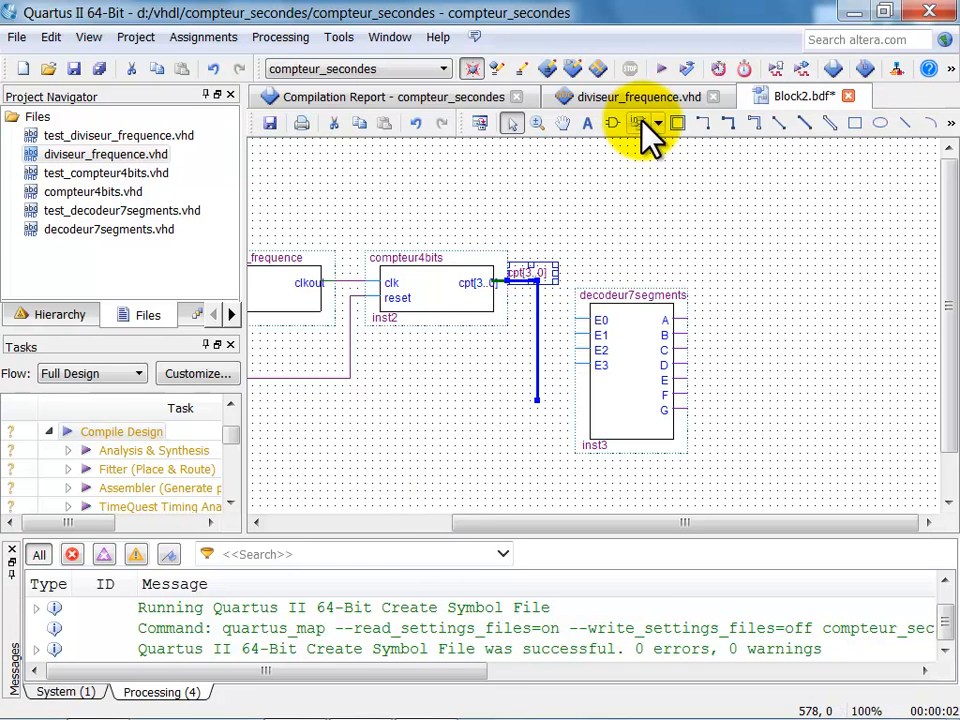
- Wire the cpt[3..0] bus to the E0, E1, E2 and E3 inputs of decodeur7segments with four separate node lines
left_click(703, 123)
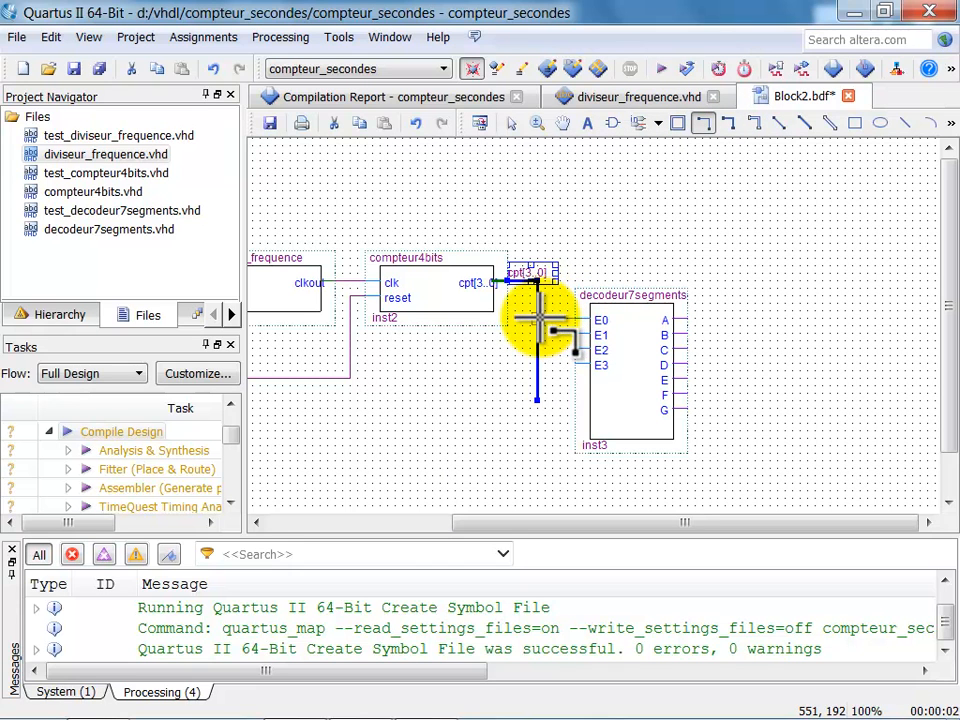
left_click_drag(538, 319, 575, 320)
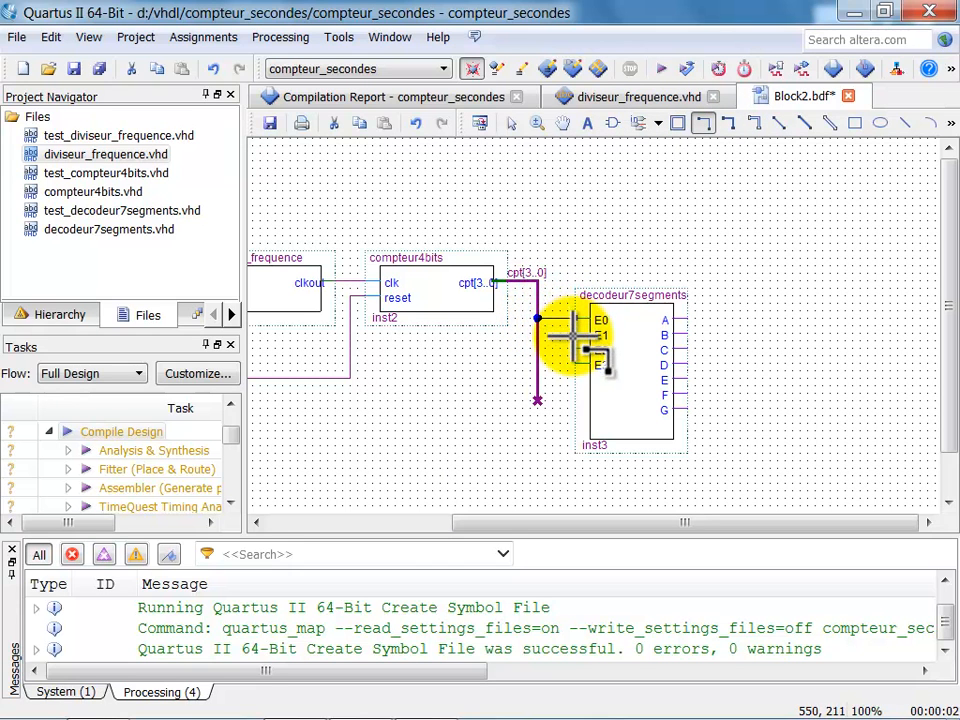
mouse_move(538, 334)
left_mouse_down()
mouse_move(576, 335)
mouse_move(561, 351)
mouse_move(576, 350)
mouse_move(537, 365)
left_mouse_up()
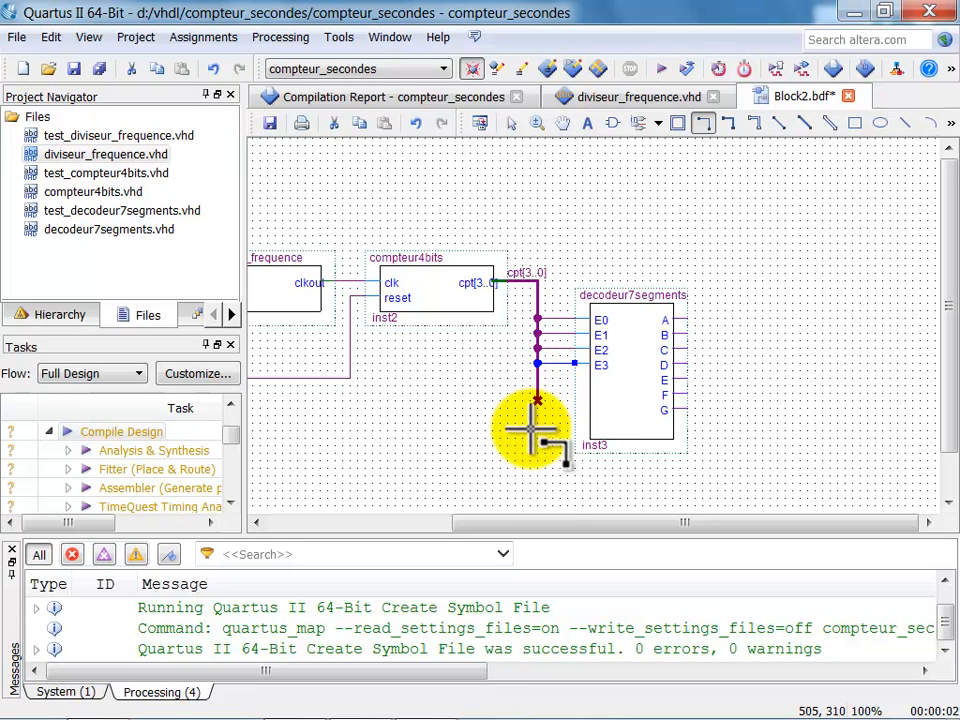
key("Escape")
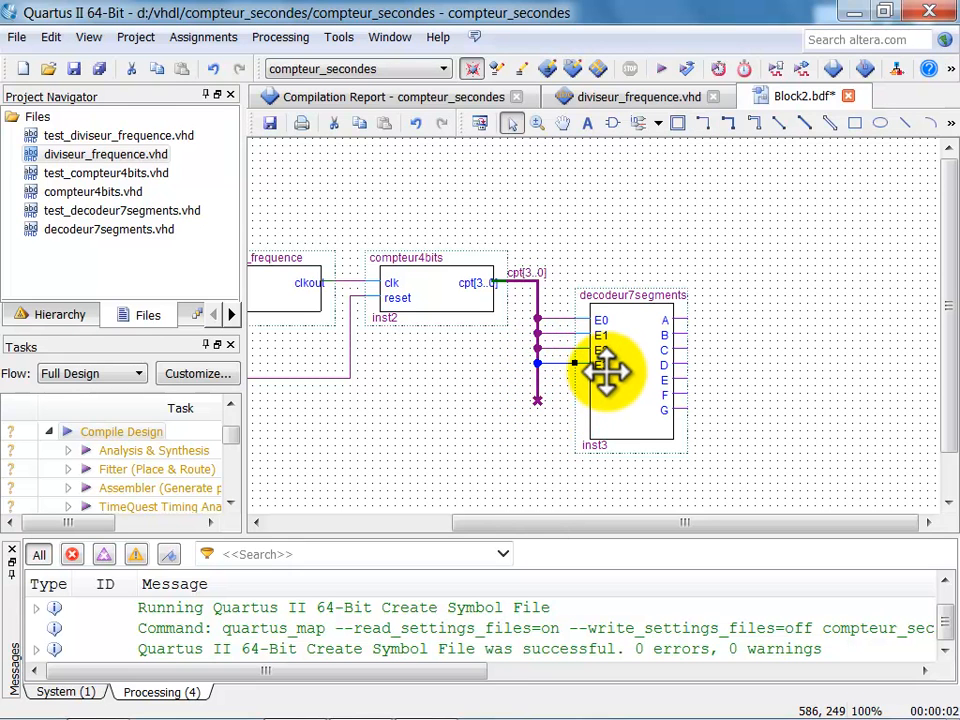
- Name the node lines feeding E0 to E3 cpt[0], cpt[1], cpt[2] and cpt[3] in their properties
right_click(558, 318)
left_click(617, 449)
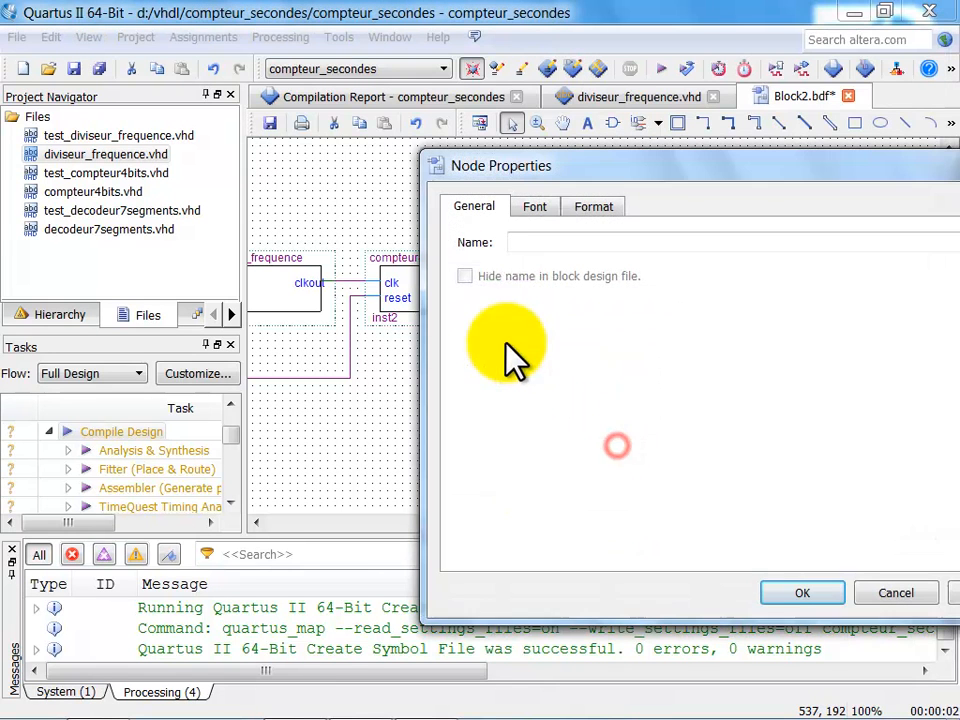
left_click(544, 245)
type("cpt[0")
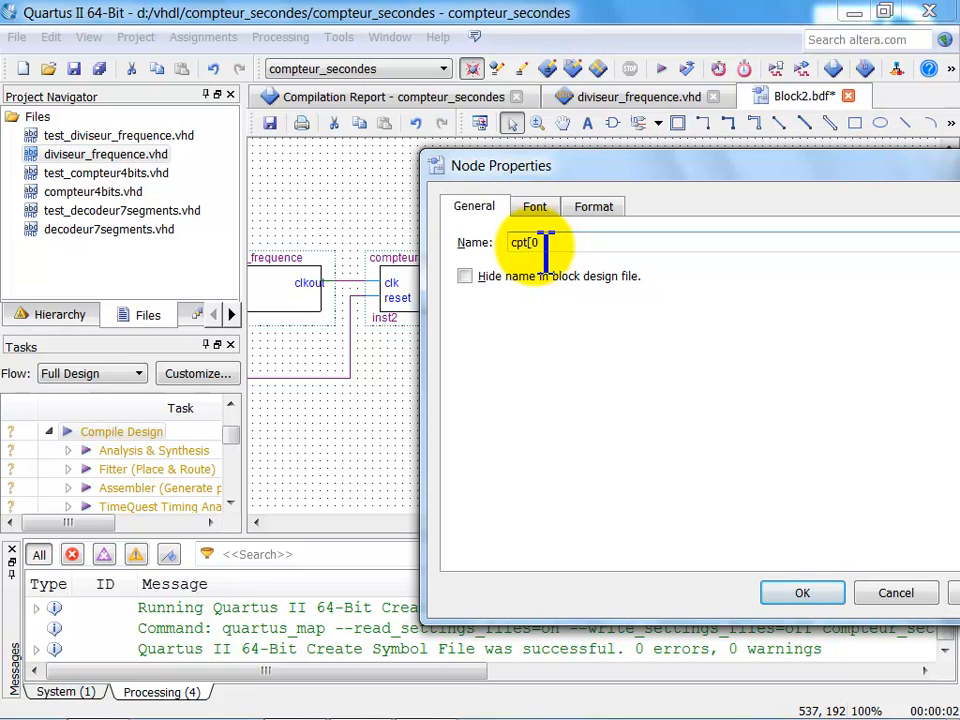
key("Return")
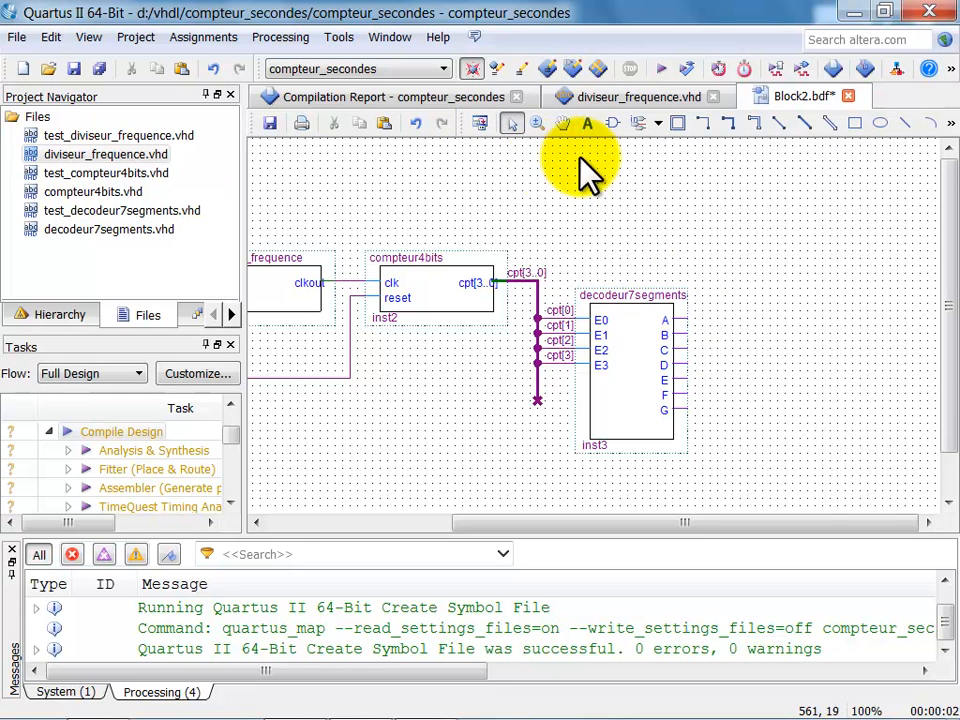
- Place seven output pins directly on the A to G outputs of decodeur7segments
left_click(657, 123)
left_click(675, 174)
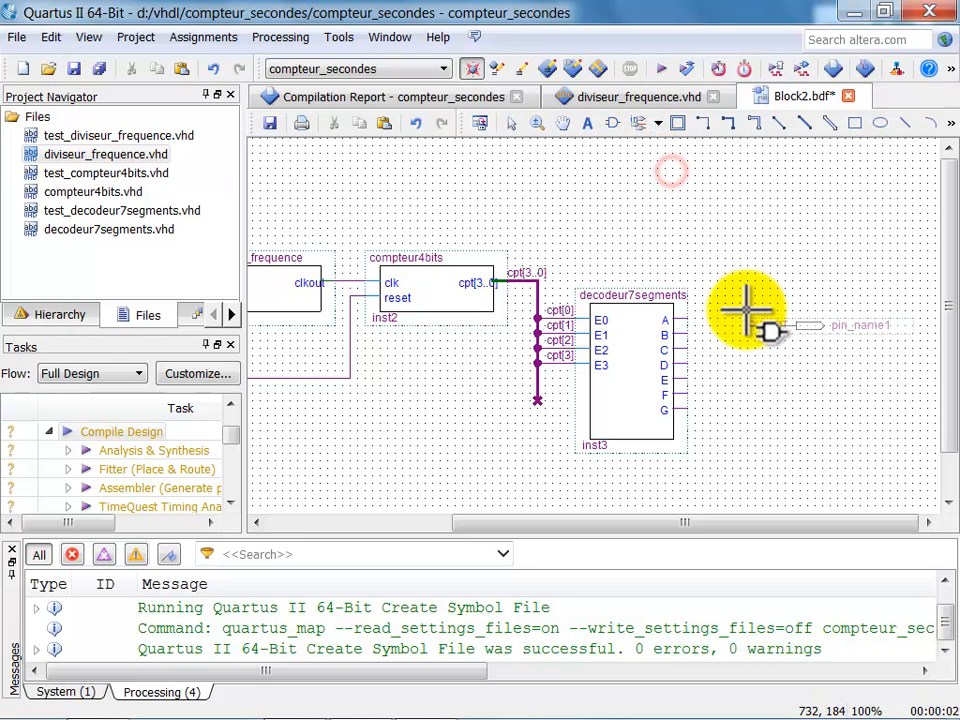
left_click(684, 309)
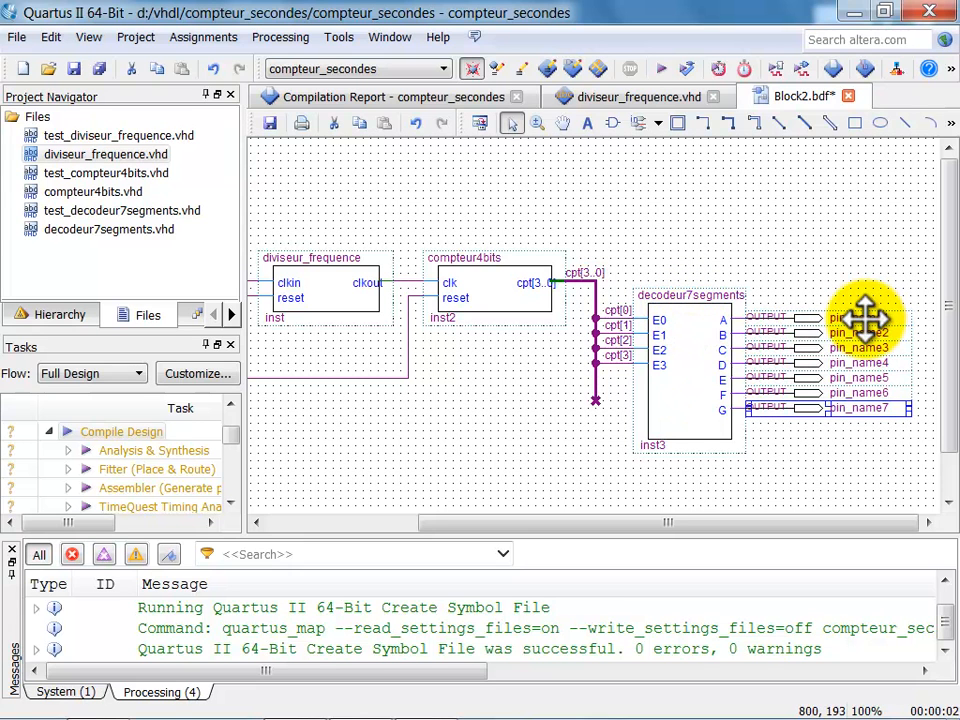
- Rename the seven decoder output pins from the uppermost down as a, B, C, D, E, F and G
left_click(862, 318)
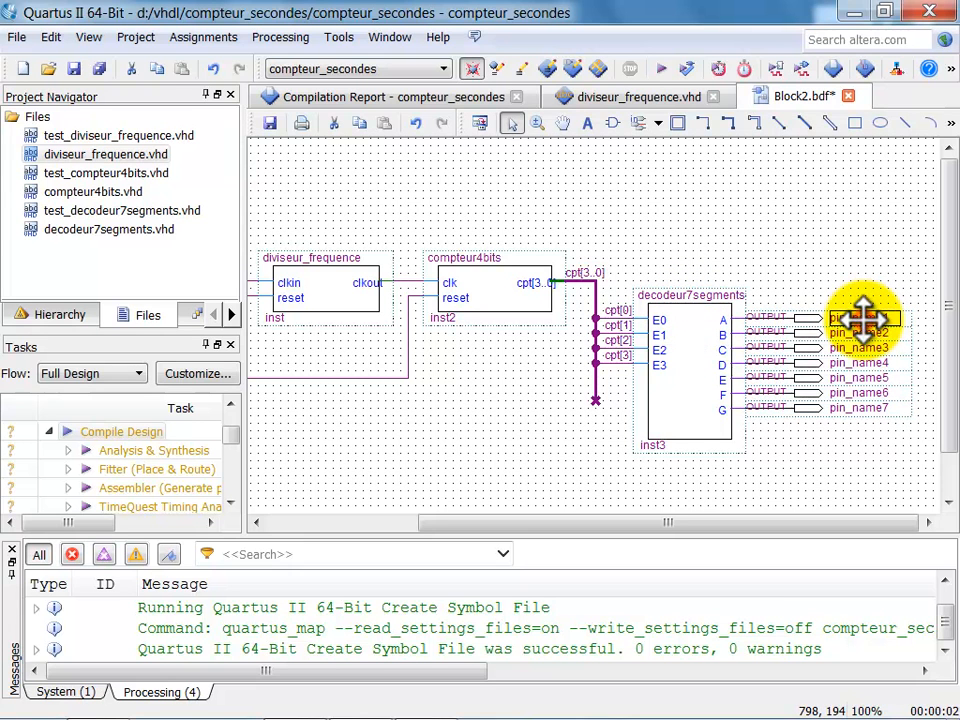
double_click(862, 318)
type("a")
key("Return")
type("B")
key("Return")
type("C")
key("Return")
type("D")
key("Return")
type("E")
key("Return")
type("F")
key("Return")
type("G")
key("Return")
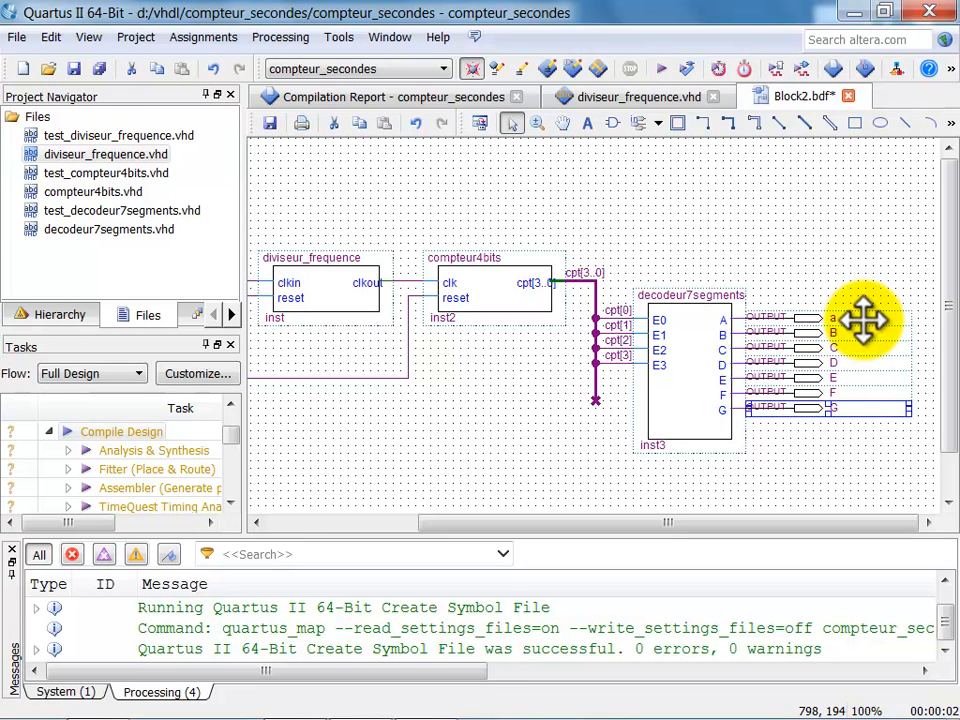
left_click(818, 442)
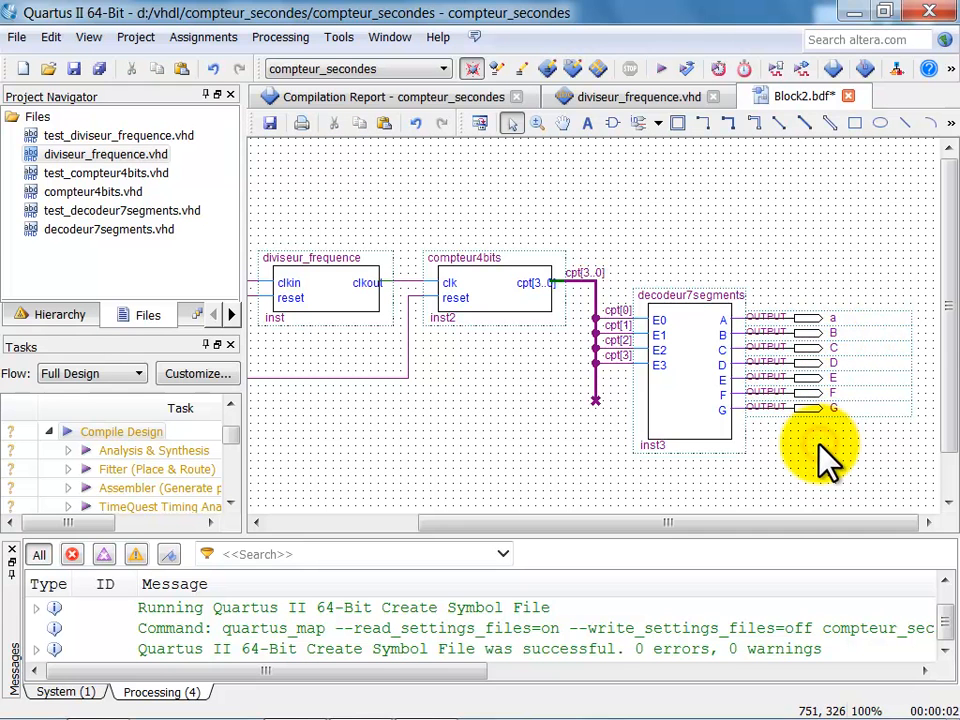
- Check the wired schematic and correct the name of the decoder's first output pin to uppercase A
left_click_drag(786, 522, 553, 523)
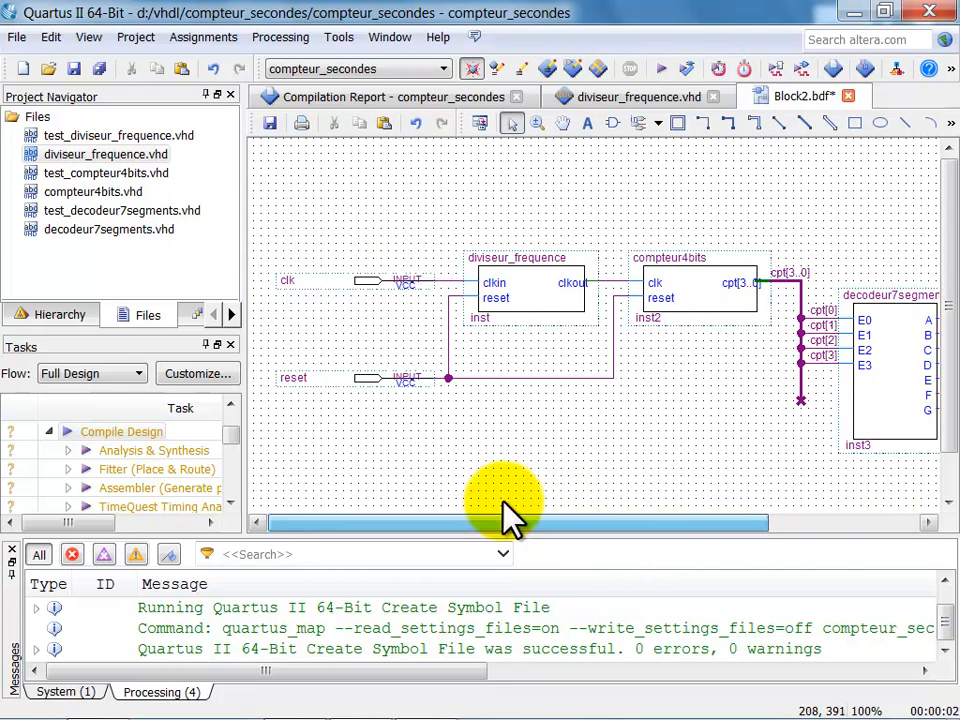
left_click_drag(475, 522, 829, 568)
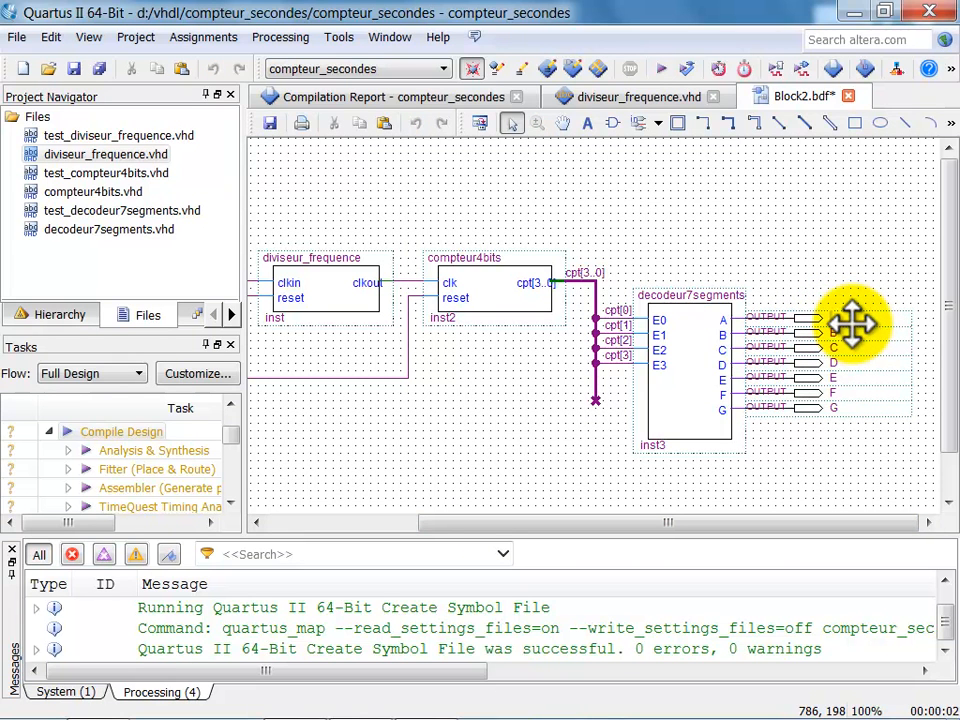
left_click(855, 272)
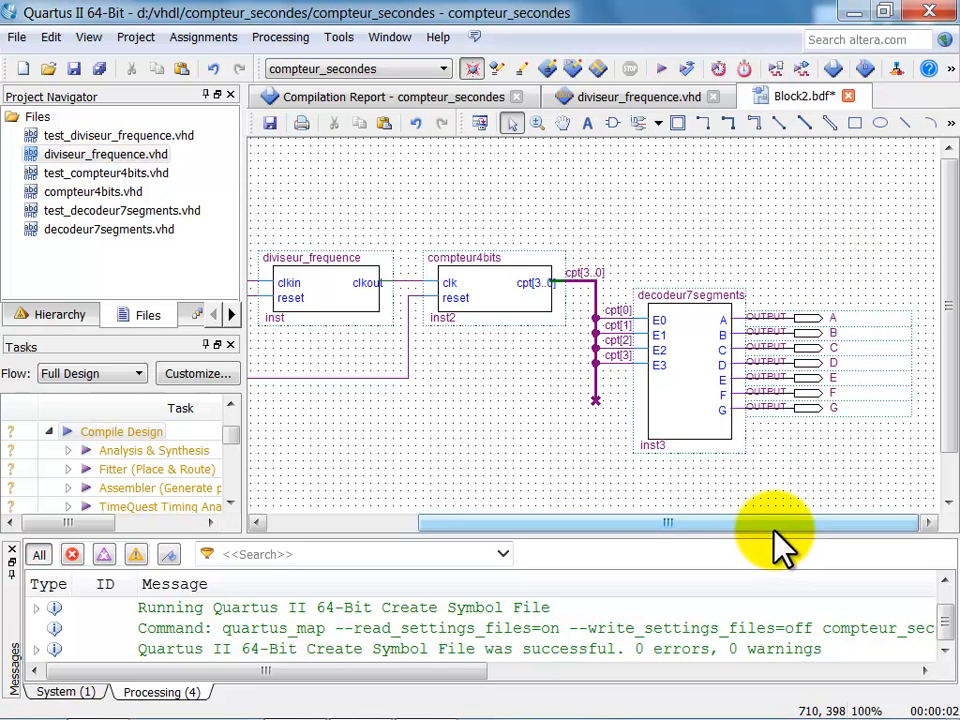
- Save the schematic as compteur_secondes.bdf in the compteur_secondes folder and add it to the current project
left_click_drag(776, 521, 597, 520)
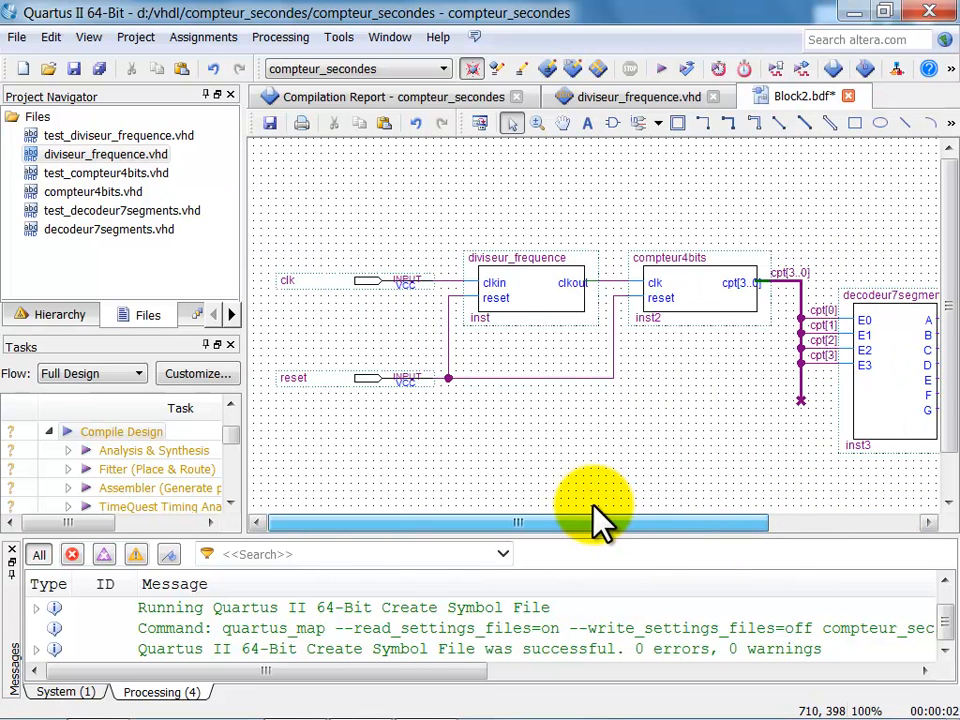
left_click(73, 66)
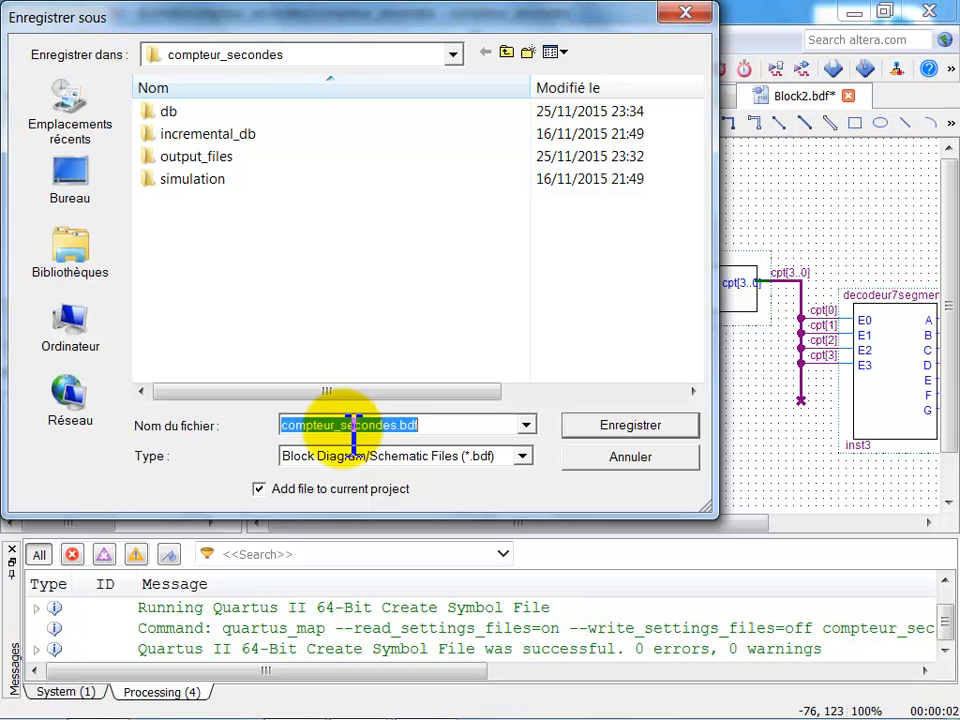
left_click(668, 430)
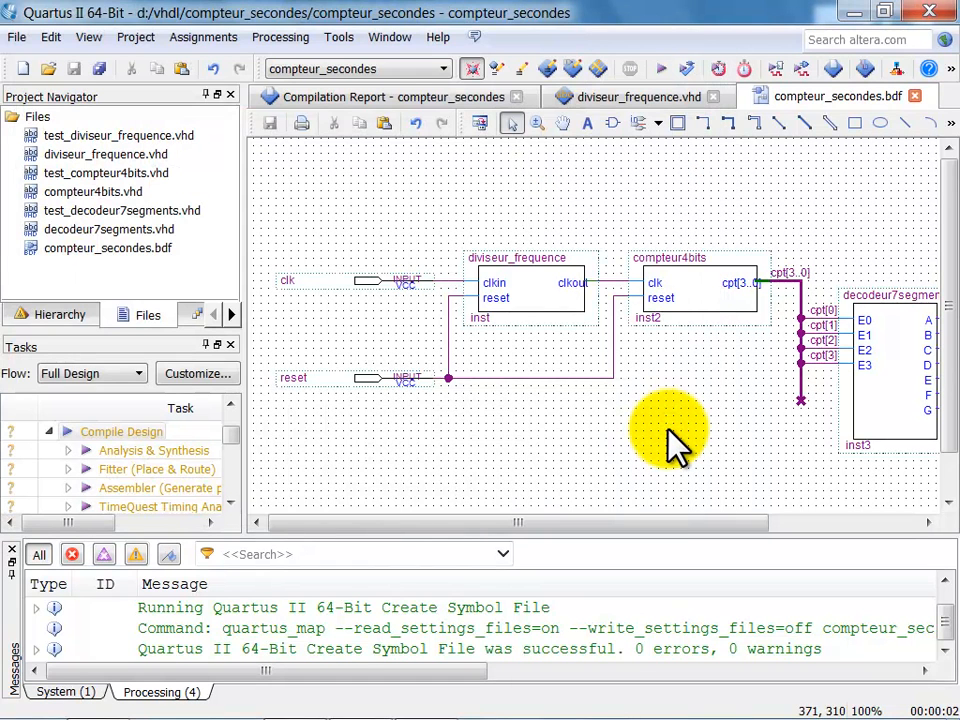
- Set compteur_secondes.bdf as the top-level entity, run the full design compilation and dismiss its completion message
left_click(105, 248)
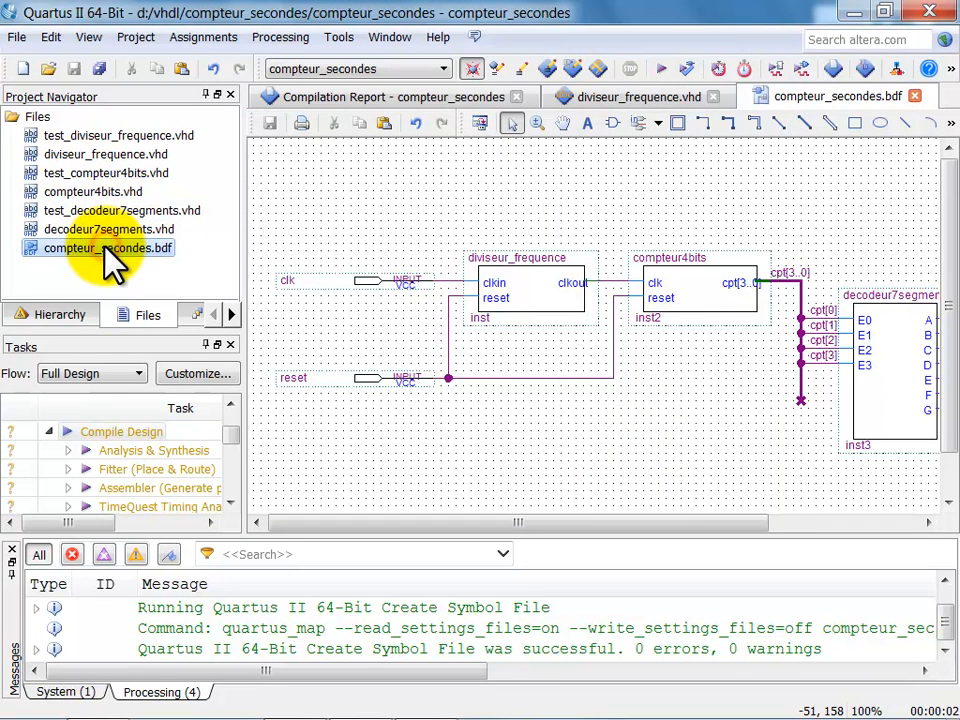
right_click(105, 250)
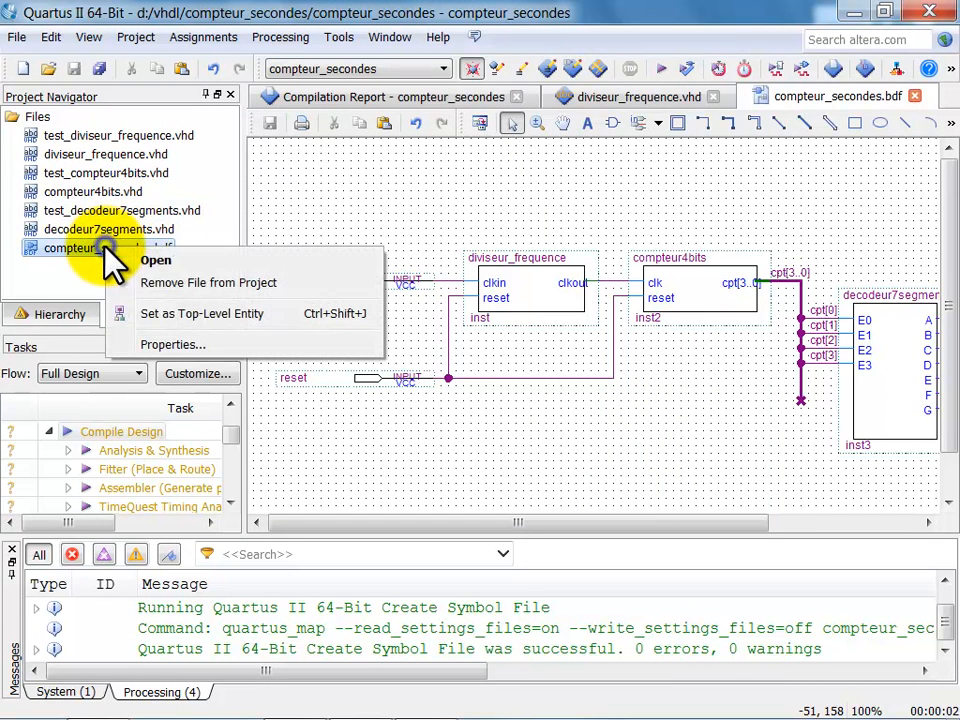
left_click(152, 314)
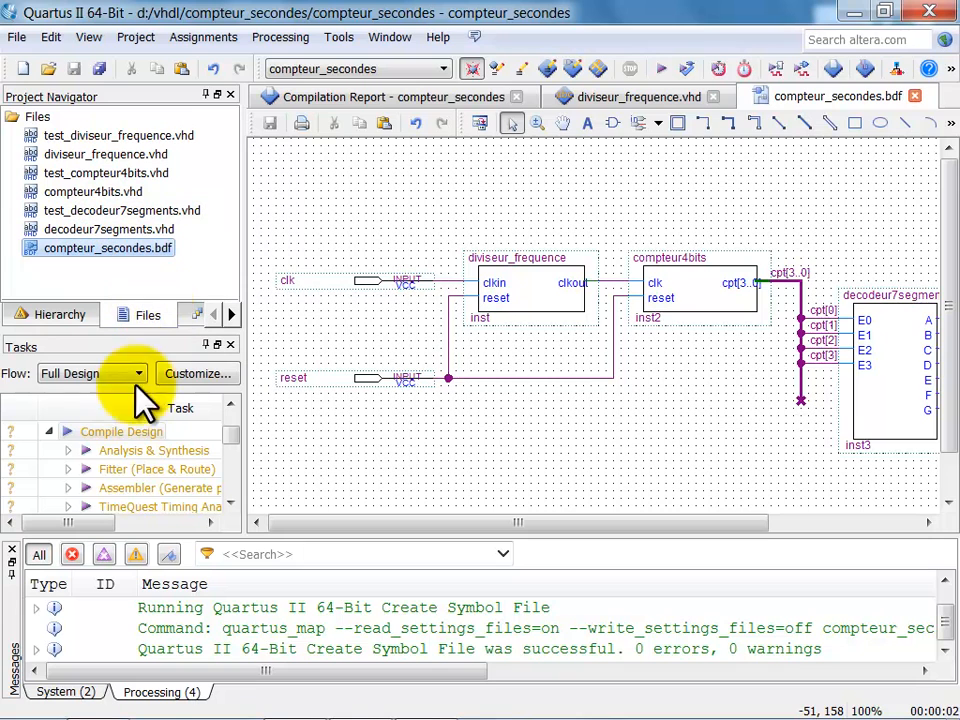
double_click(118, 434)
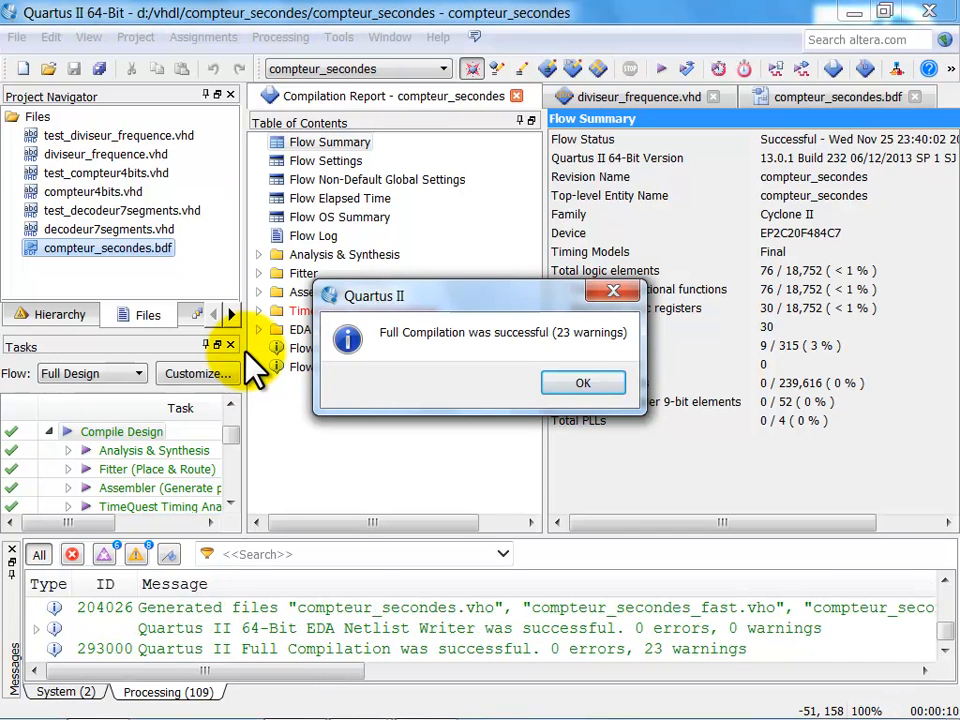
left_click(583, 384)
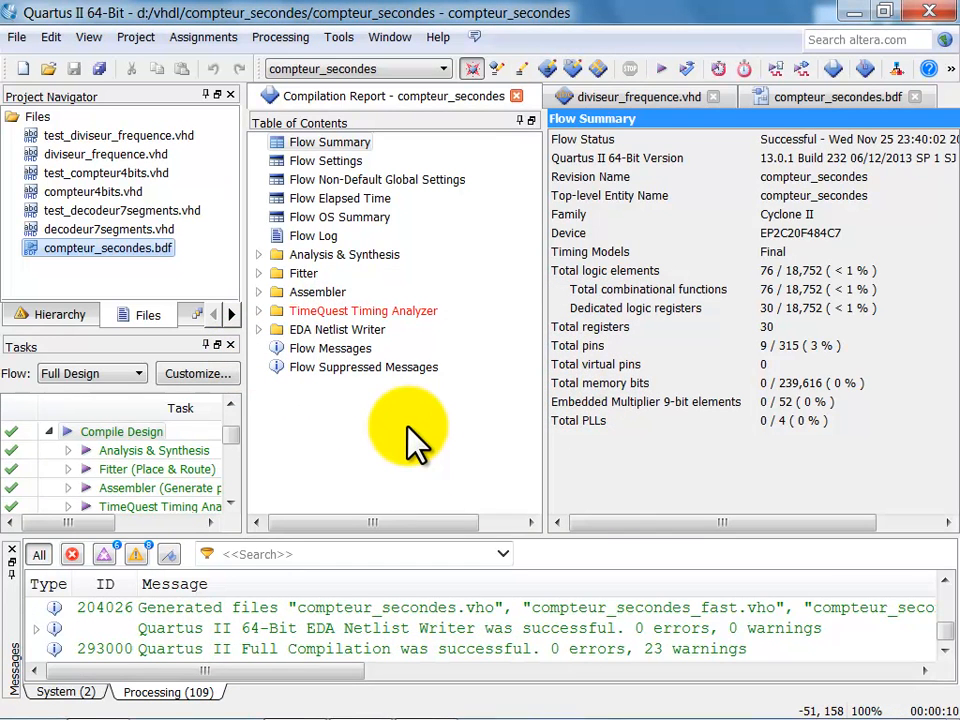